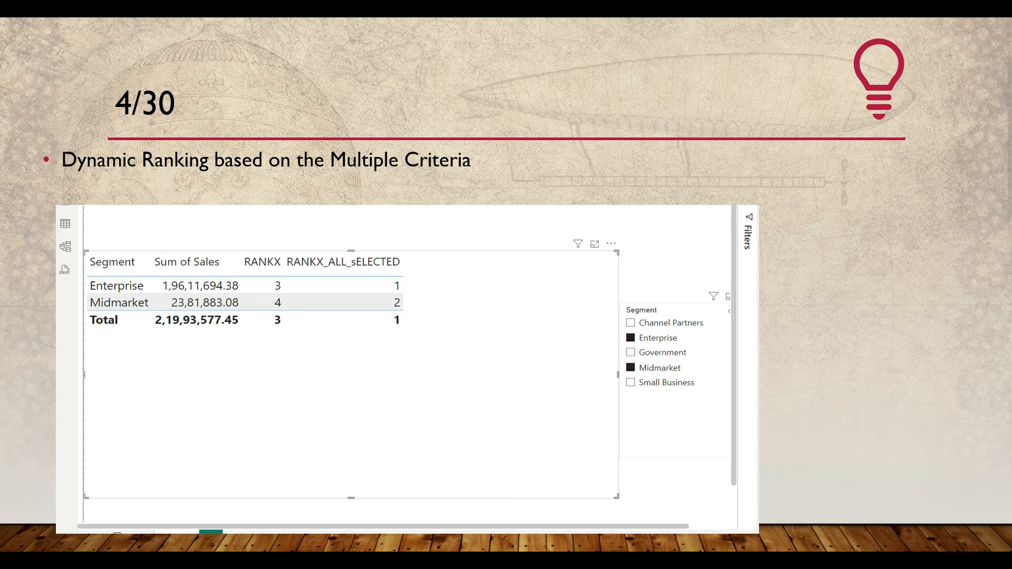
drag(289, 173, 463, 170)
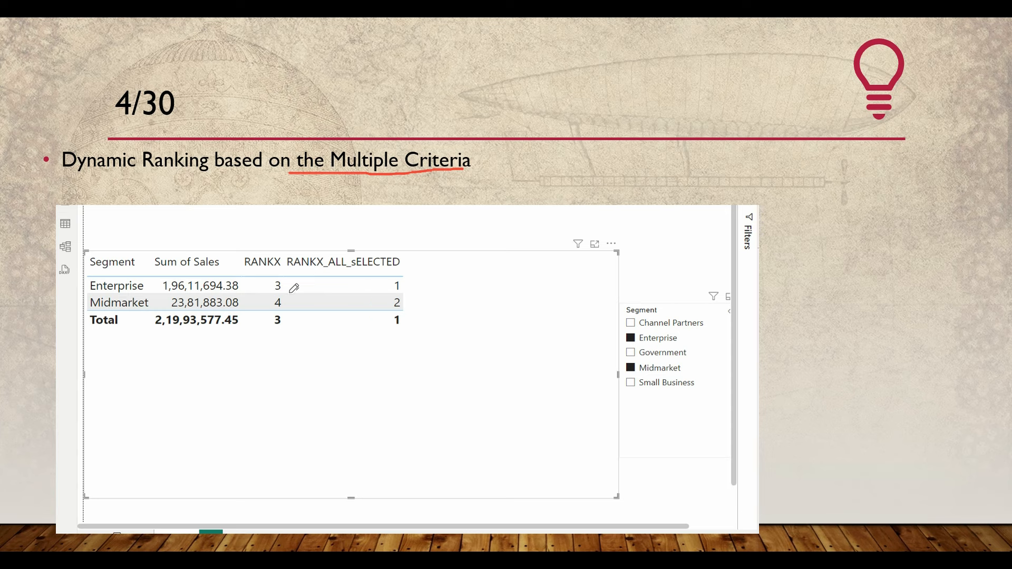
mouse_move(647, 345)
mouse_down()
mouse_move(679, 349)
mouse_move(676, 369)
mouse_up()
drag(687, 339, 701, 364)
mouse_move(425, 284)
mouse_down()
mouse_move(470, 271)
mouse_move(477, 252)
mouse_up()
mouse_move(426, 315)
mouse_down()
mouse_move(439, 326)
mouse_move(494, 289)
mouse_up()
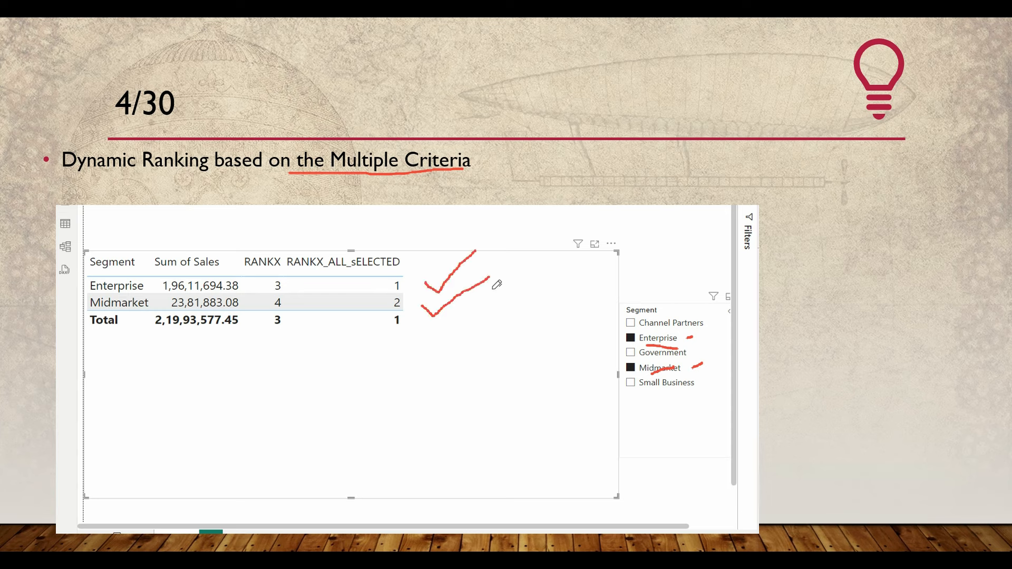
mouse_move(278, 281)
mouse_down()
mouse_move(269, 311)
mouse_move(292, 303)
mouse_move(274, 289)
mouse_up()
mouse_move(823, 177)
mouse_down()
mouse_move(949, 227)
mouse_move(931, 69)
mouse_move(826, 177)
mouse_up()
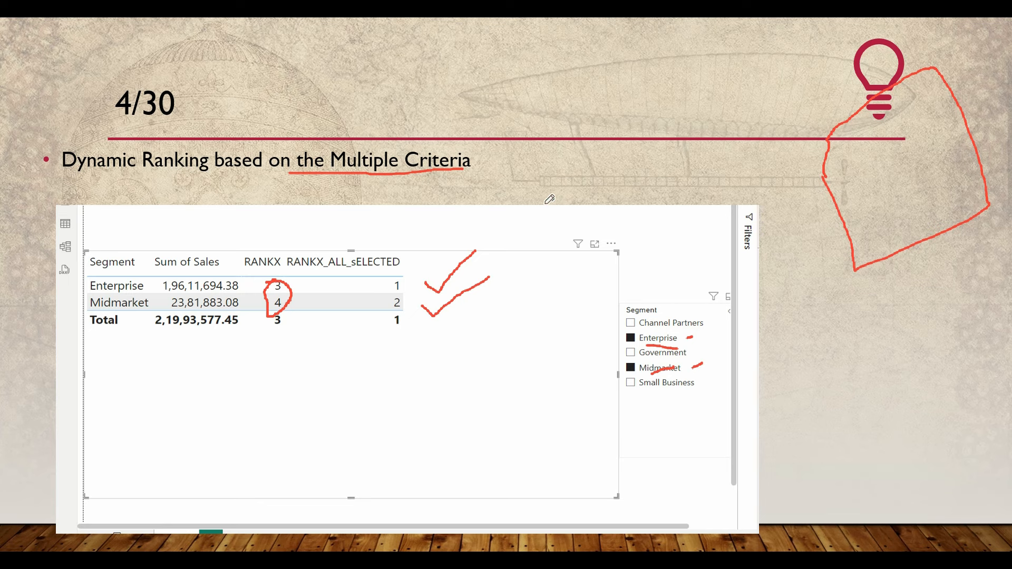
mouse_move(523, 98)
mouse_down()
mouse_move(529, 120)
mouse_move(688, 138)
mouse_move(538, 84)
mouse_up()
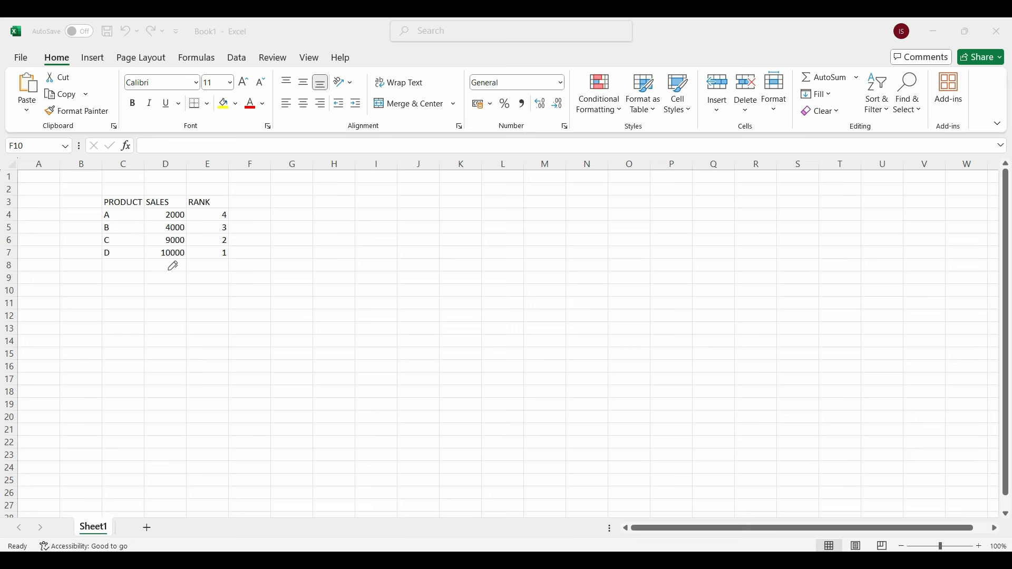
mouse_move(157, 259)
mouse_down()
mouse_move(251, 253)
mouse_move(241, 222)
mouse_up()
mouse_move(89, 225)
mouse_down()
mouse_move(94, 246)
mouse_move(199, 246)
mouse_move(183, 227)
mouse_move(112, 214)
mouse_move(80, 235)
mouse_up()
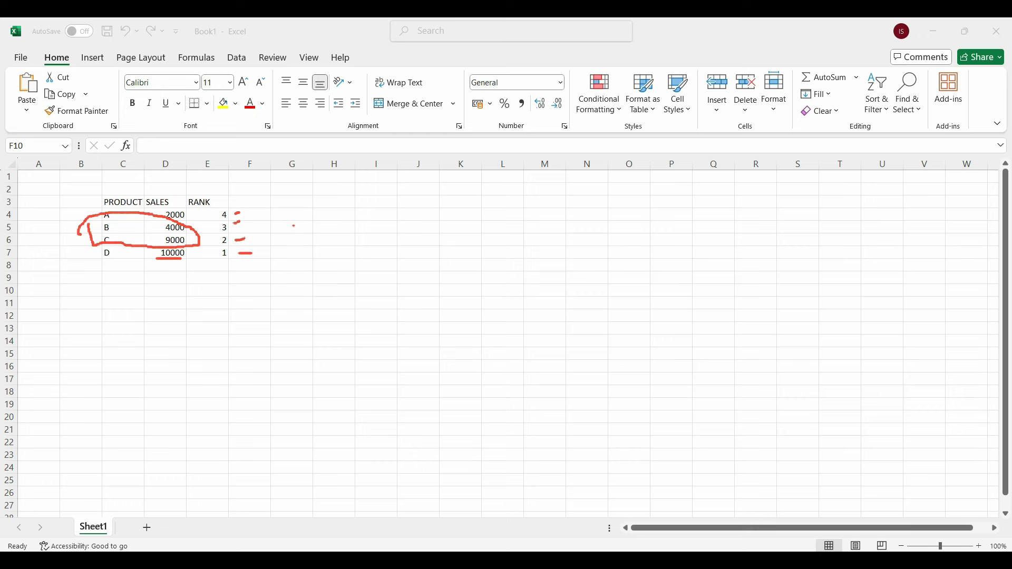
- Enter 2 in cell G5 and 1 in cell G6 as ranks for products B and C
click(293, 232)
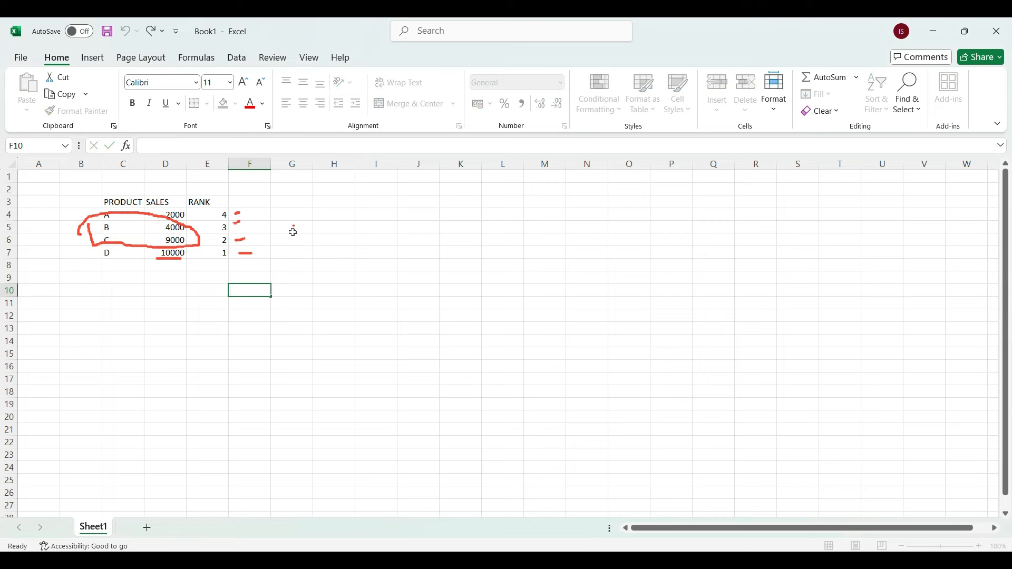
click(293, 229)
text(2)
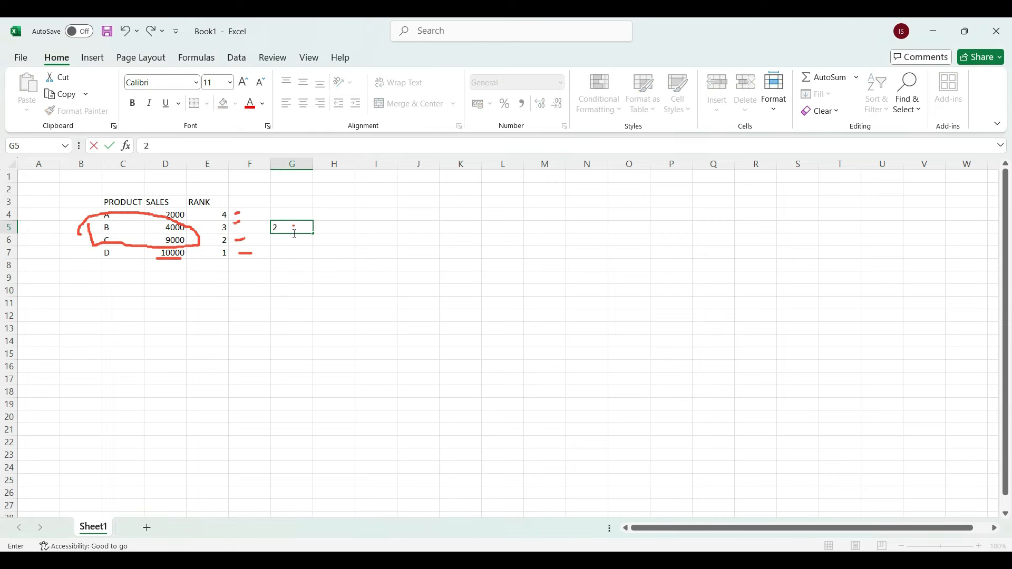
click(294, 245)
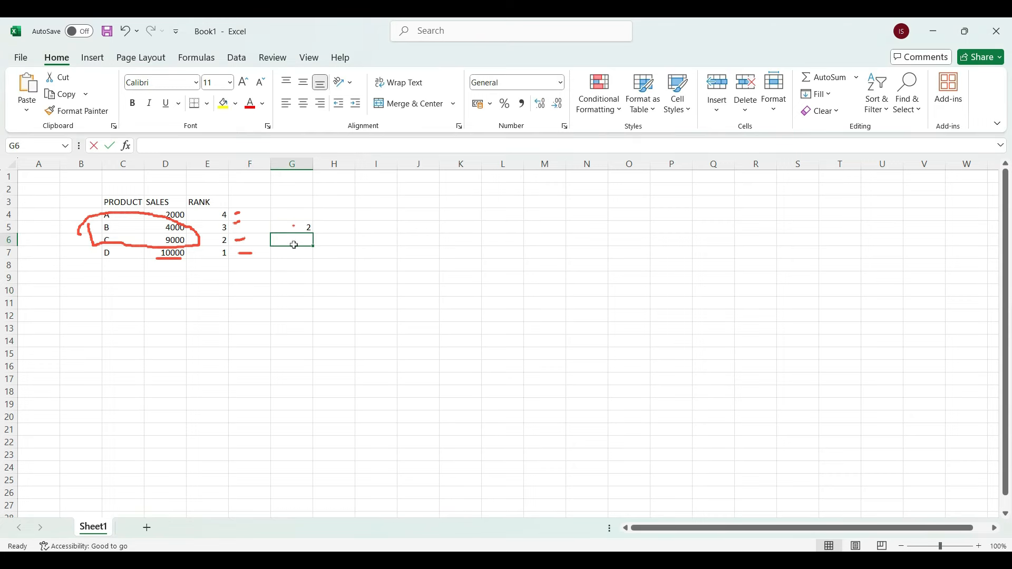
text(1)
- Enter the heading "Dynamic selection" in cell G3 and widen column G to fit it
click(296, 206)
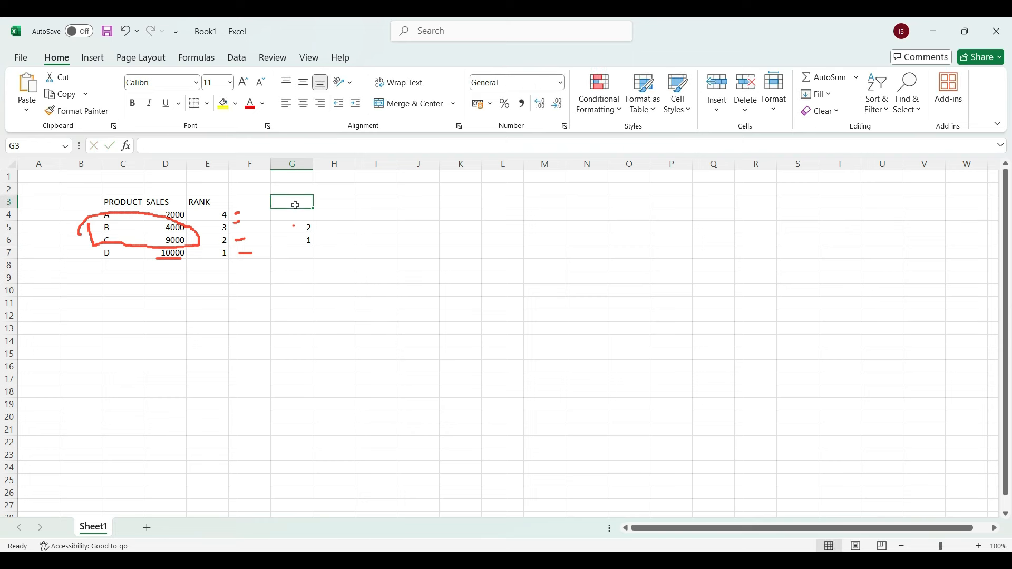
text(d)
key(Caps_Lock)
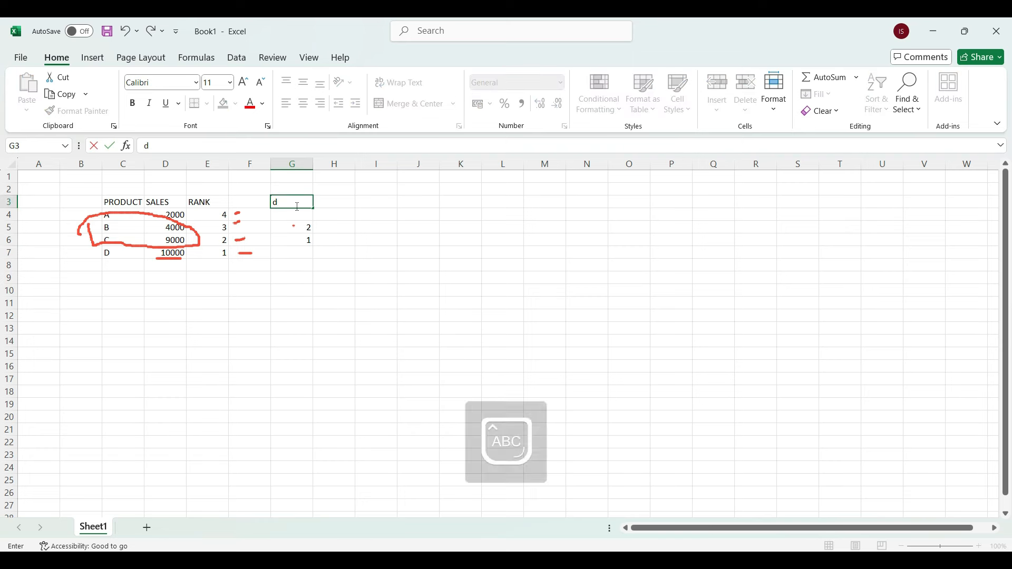
key(Caps_Lock)
text(ynamic selection)
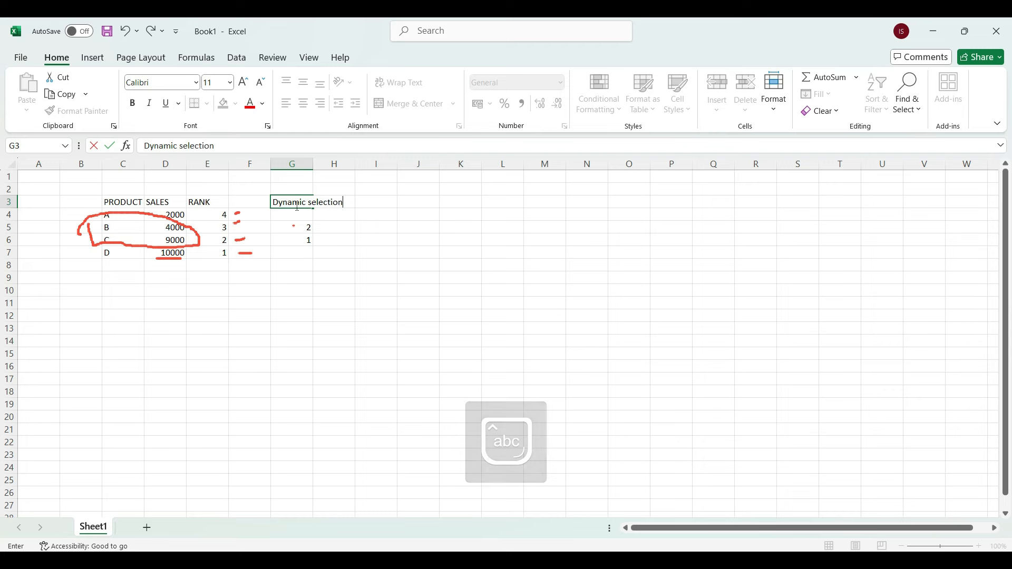
click(332, 240)
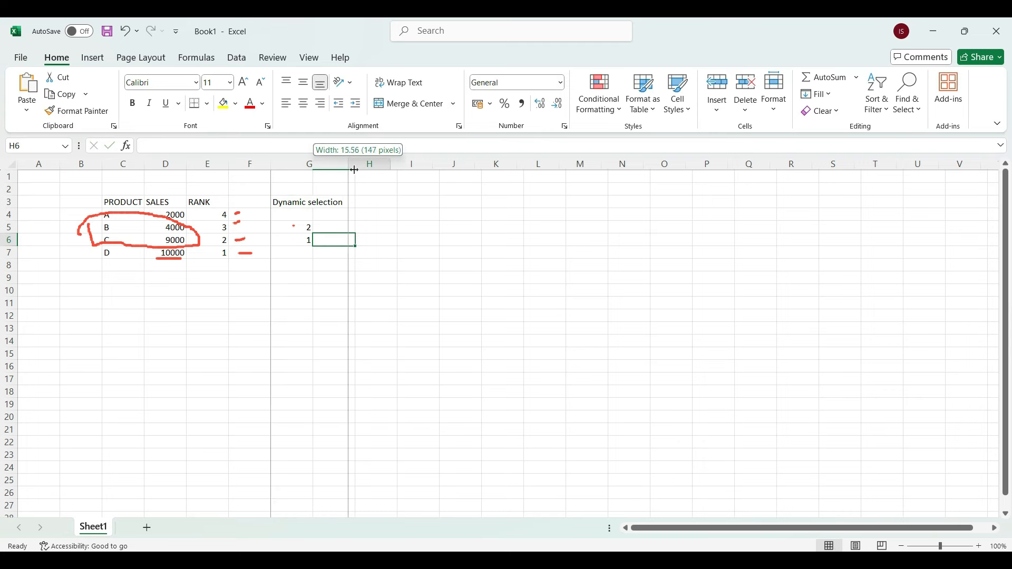
drag(314, 167, 354, 169)
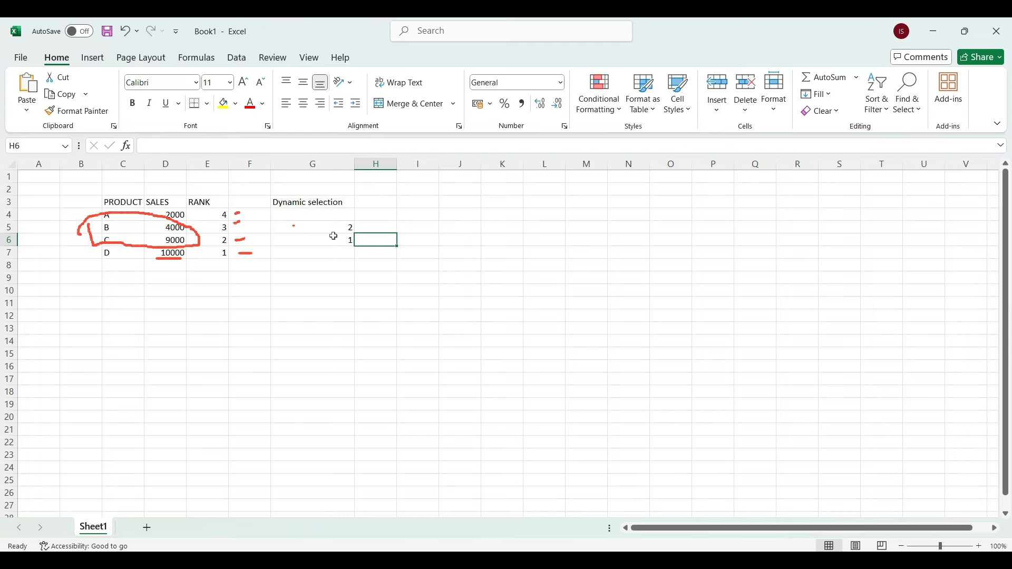
- Shift the dynamic ranks to products C and D: clear G5, set G6 to 2 and G7 to 1
drag(341, 232, 341, 237)
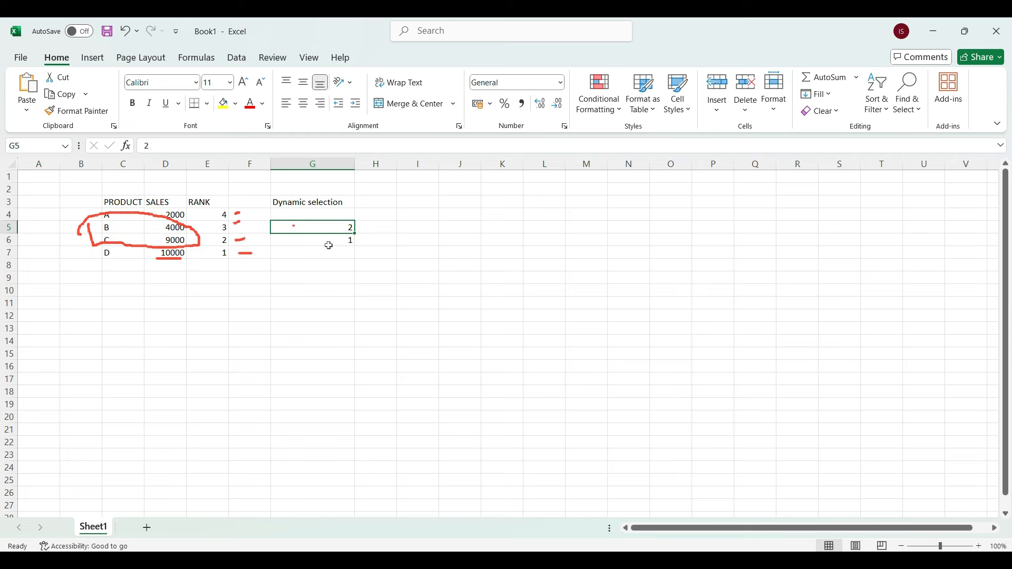
click(329, 245)
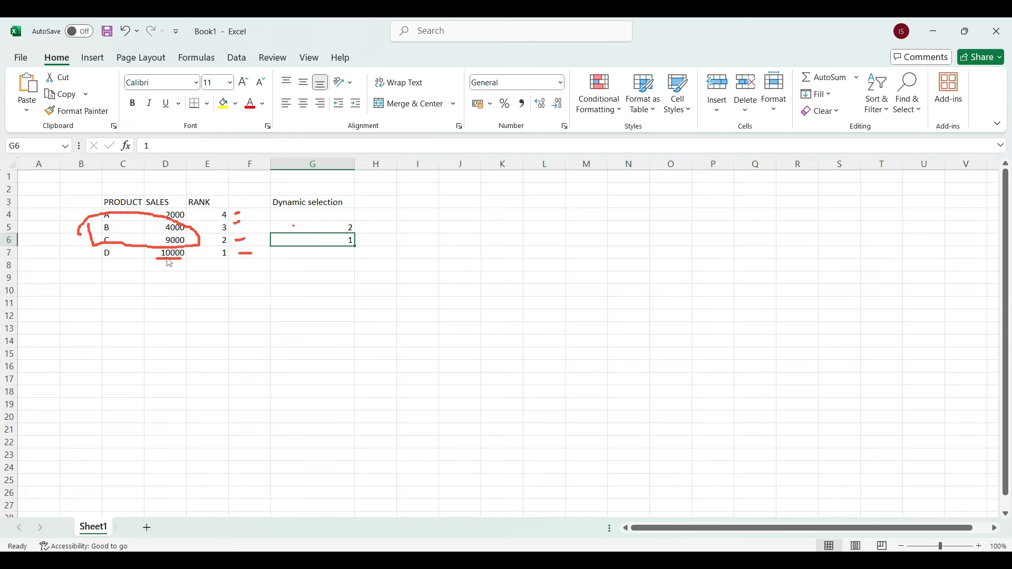
click(346, 255)
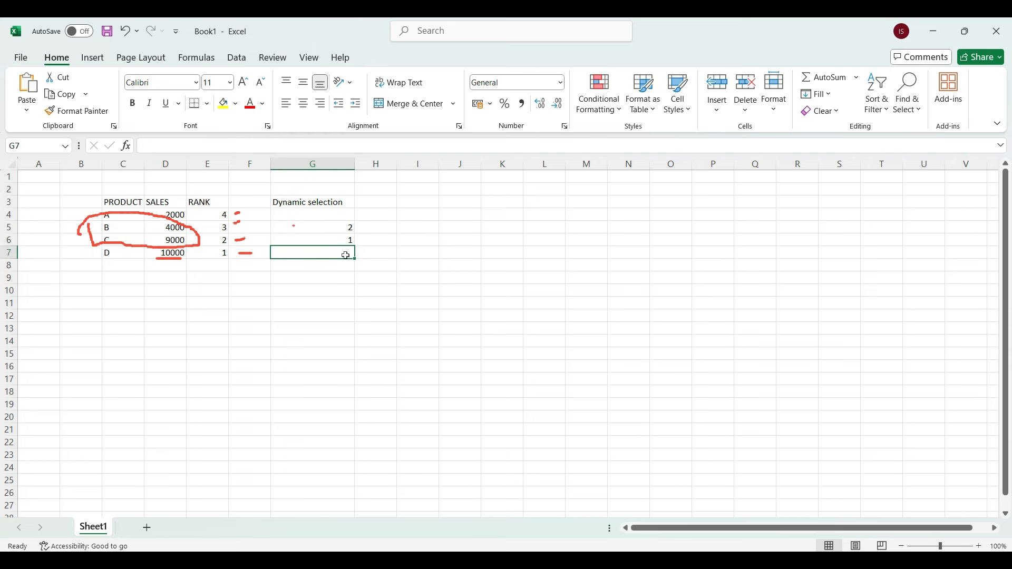
text(2)
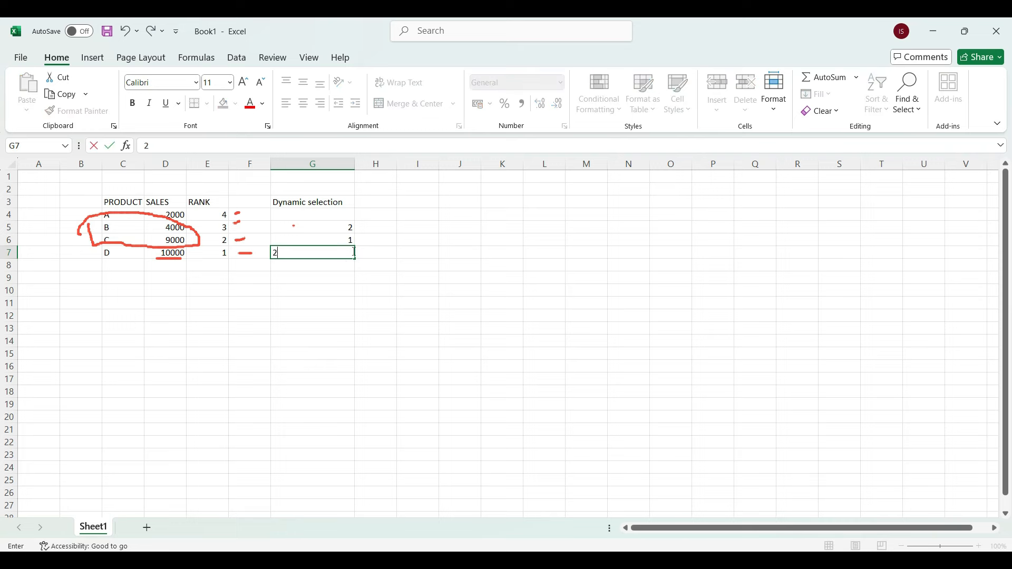
key(ctrl+Return)
click(351, 233)
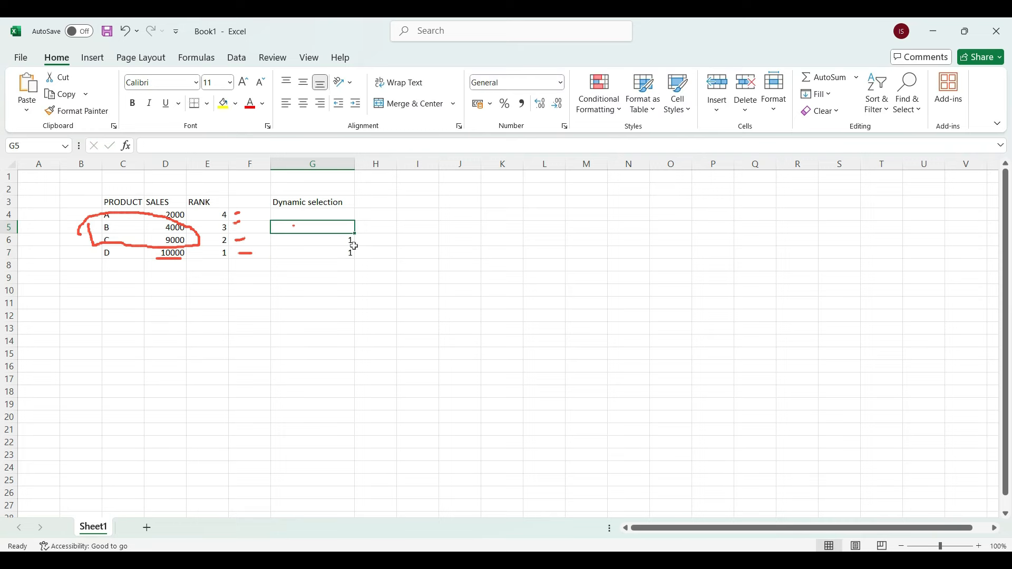
click(351, 244)
text(2)
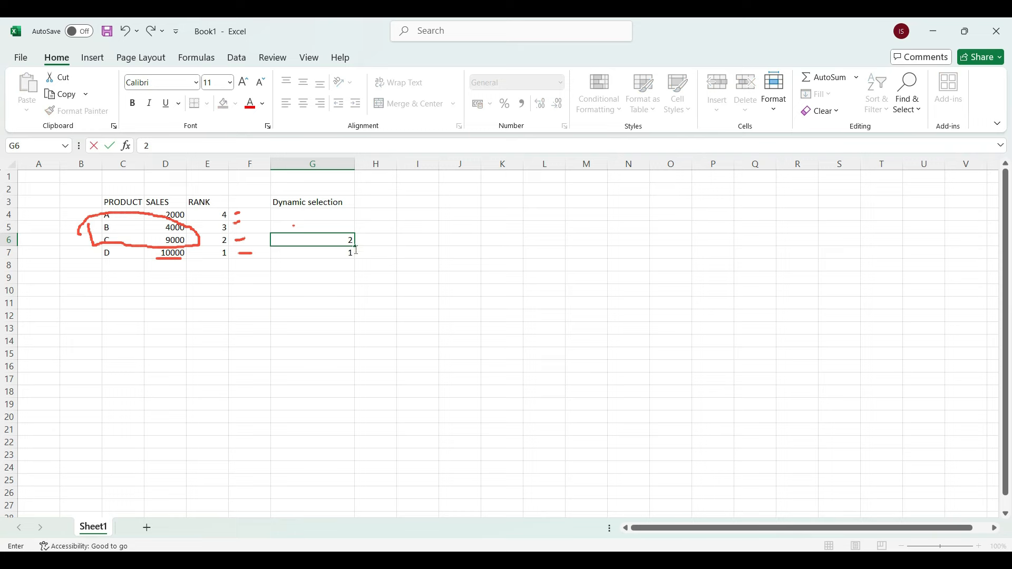
click(301, 319)
- Clear the dynamic ranks in cells G6:G7
drag(347, 237, 344, 258)
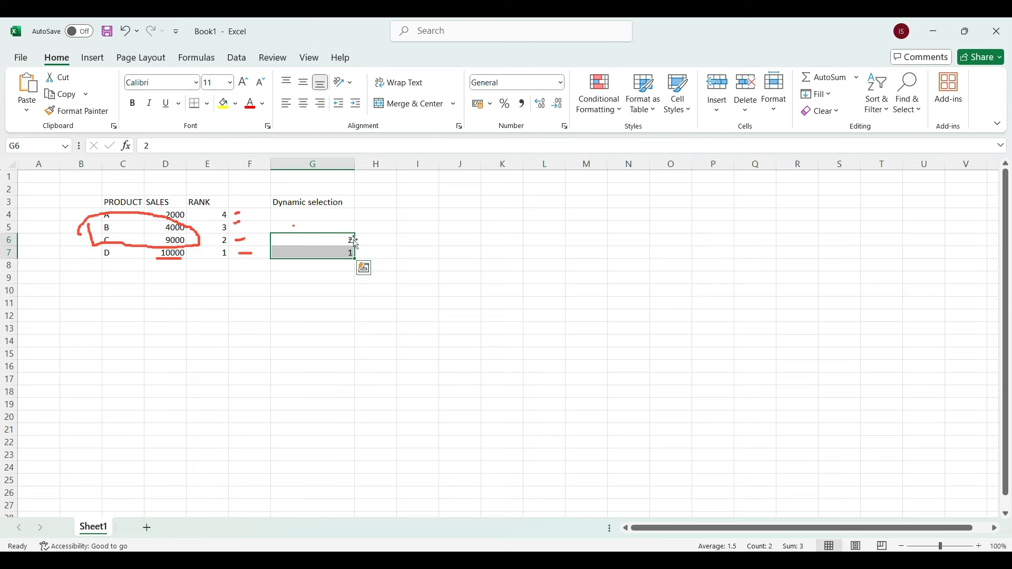
click(345, 267)
drag(348, 242, 346, 257)
key(Delete)
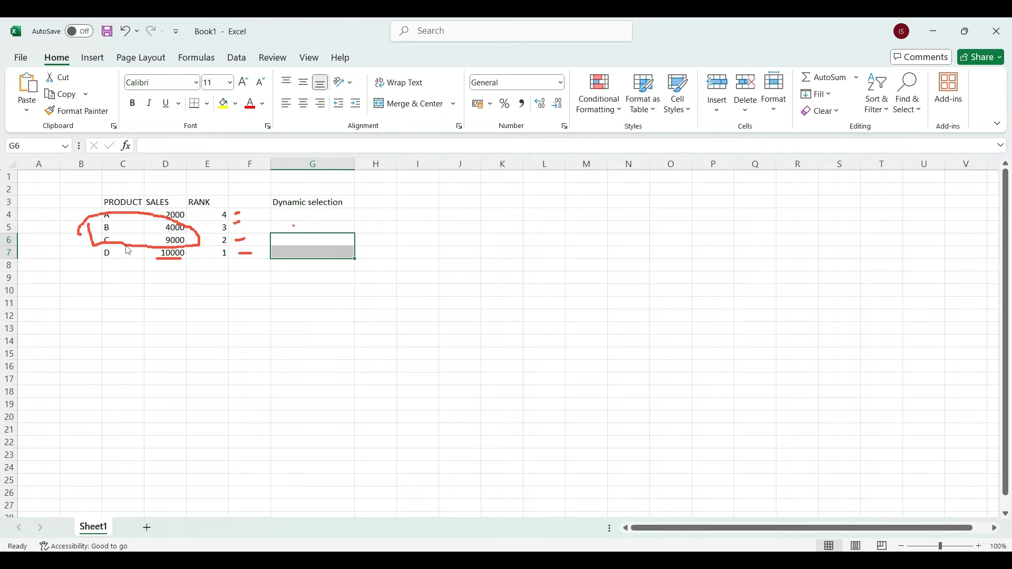
- Switch to the Topmate profile page in the browser and examine the offered services, ratings and feedback
click(935, 25)
click(587, 426)
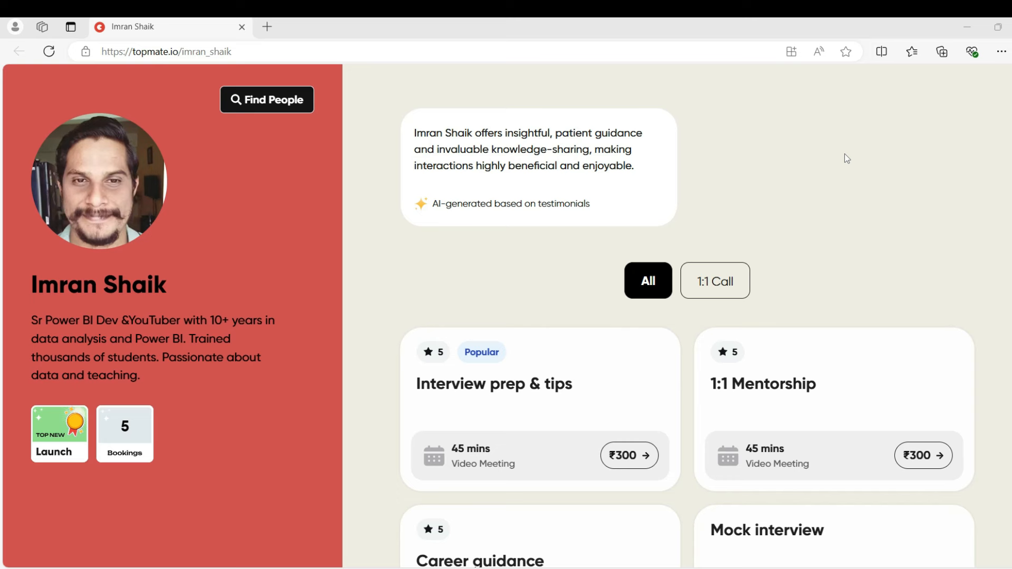
scroll(845, 159, down, 1)
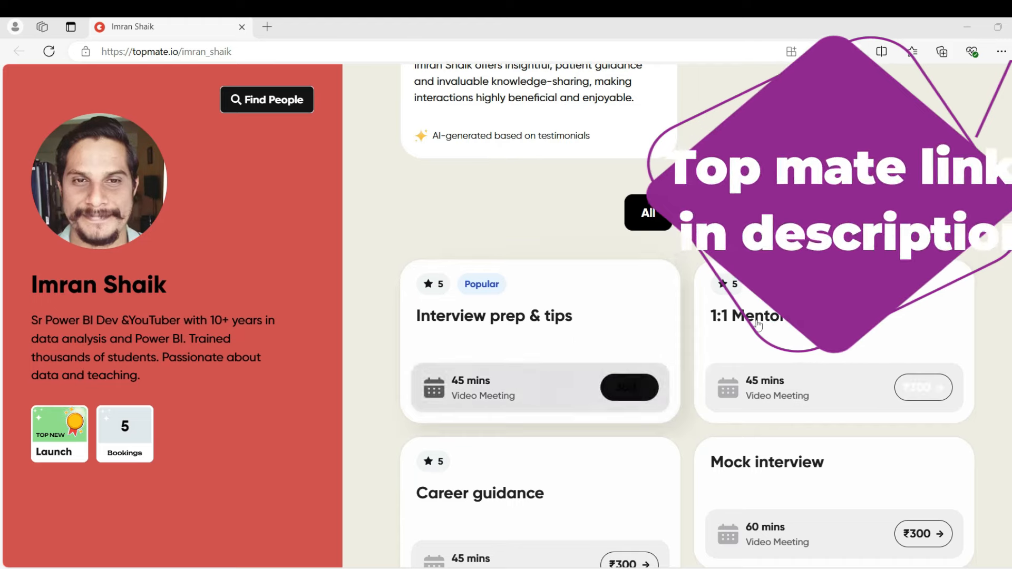
scroll(545, 425, down, 2)
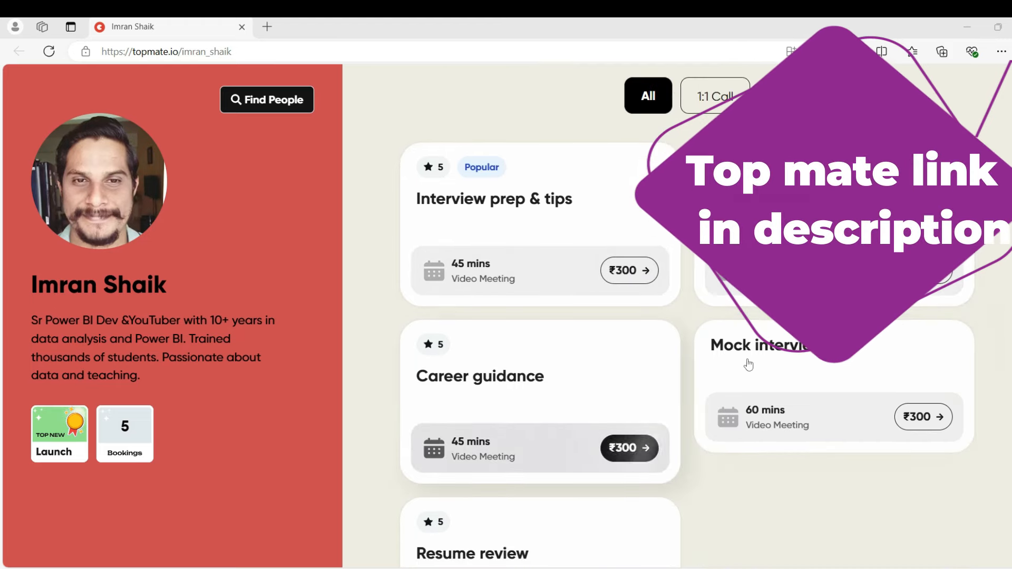
scroll(769, 365, down, 3)
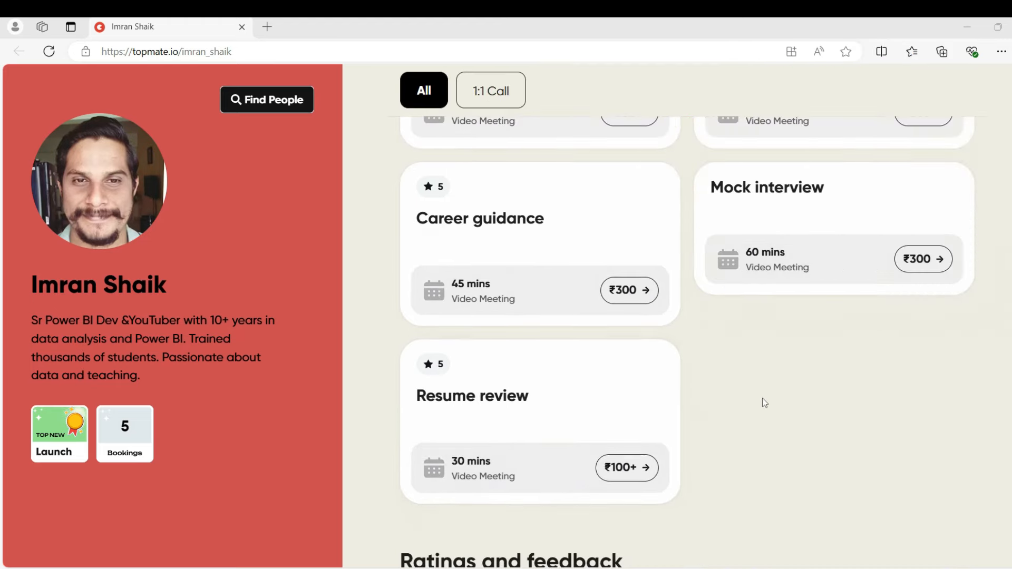
scroll(765, 403, up, 2)
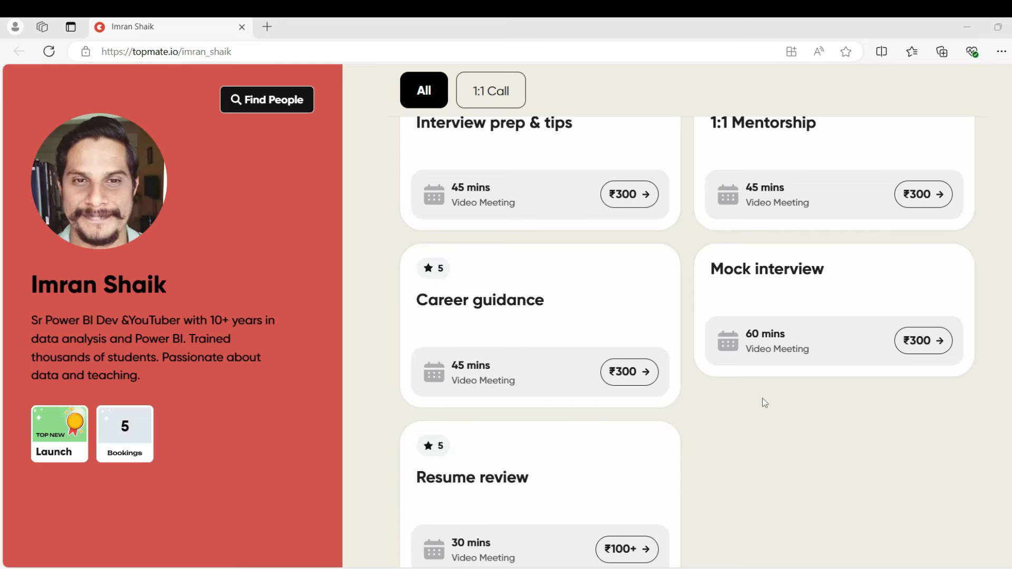
scroll(765, 403, down, 9)
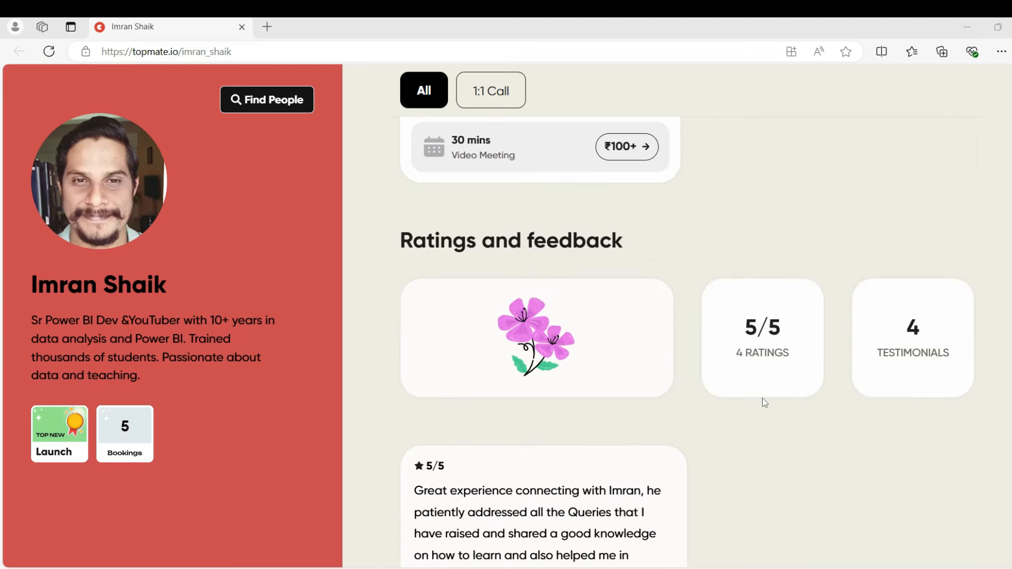
scroll(733, 402, down, 3)
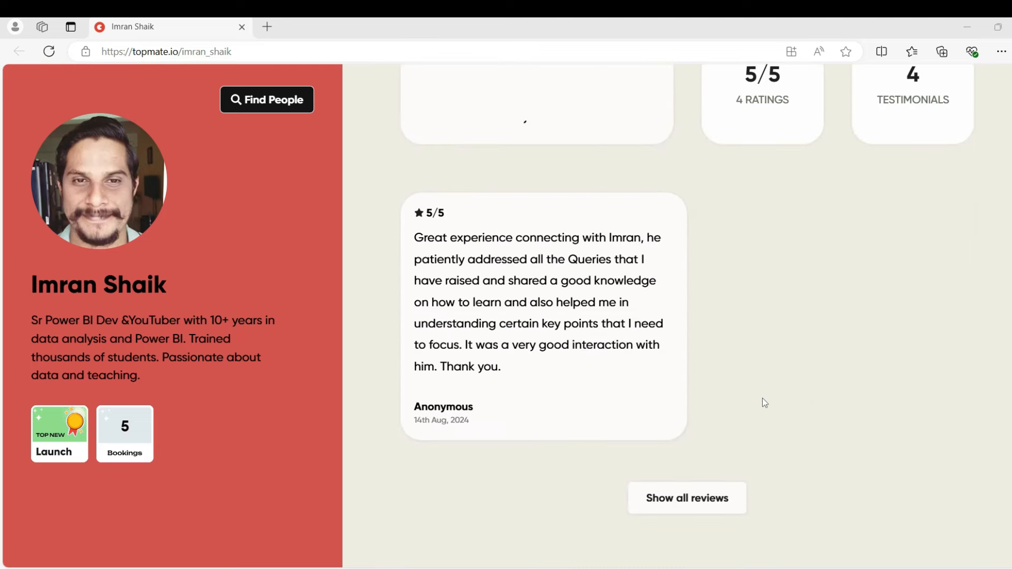
- Show all reviews on the Topmate profile, read through the testimonials and close the review list
click(679, 499)
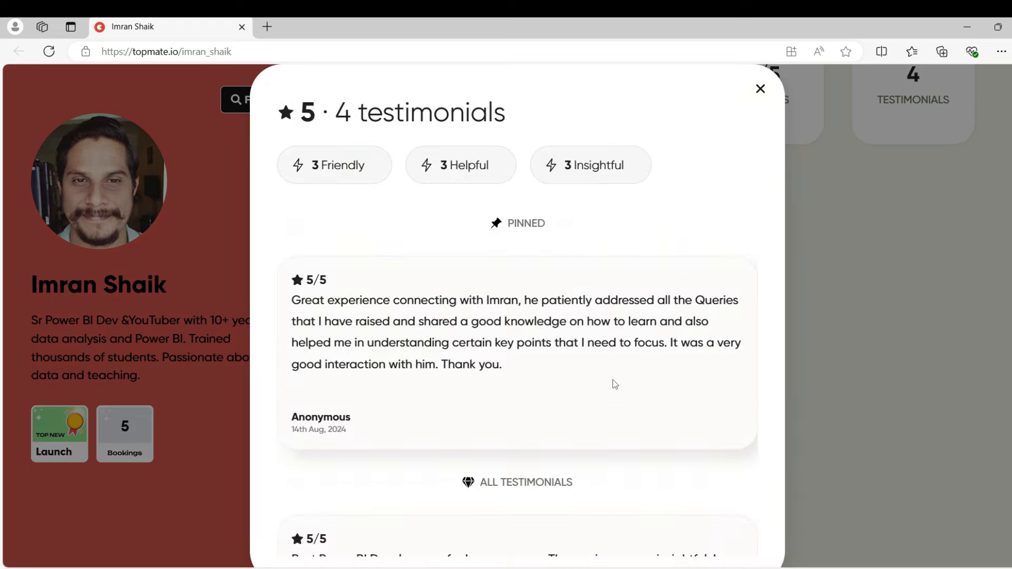
scroll(618, 385, down, 3)
scroll(619, 386, down, 2)
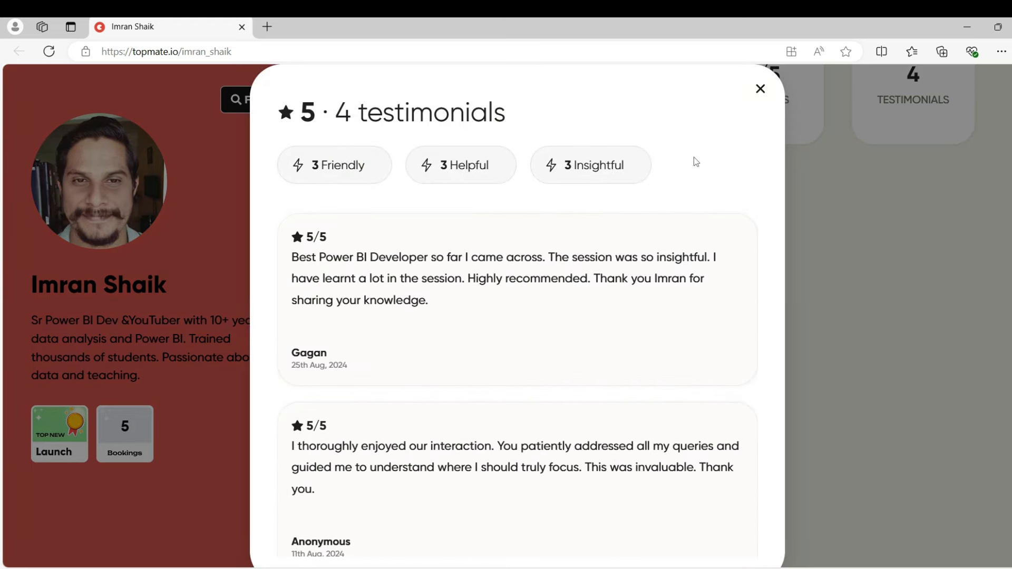
click(761, 91)
- Switch to Power BI Desktop, add SUMSALES to the Segment table visual and sort it by SUMSALES in descending order
key(alt+Tab)
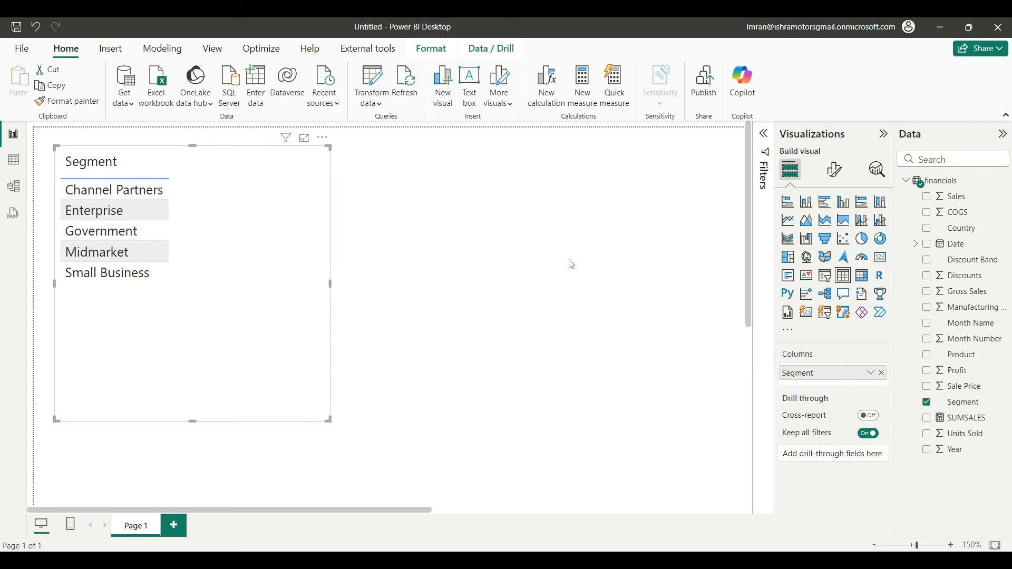
click(927, 420)
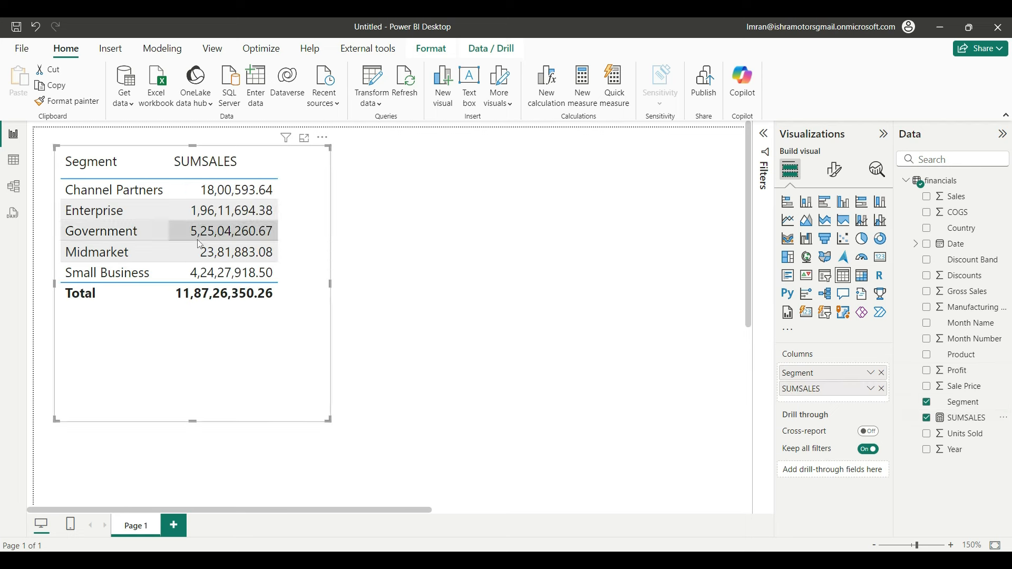
click(187, 177)
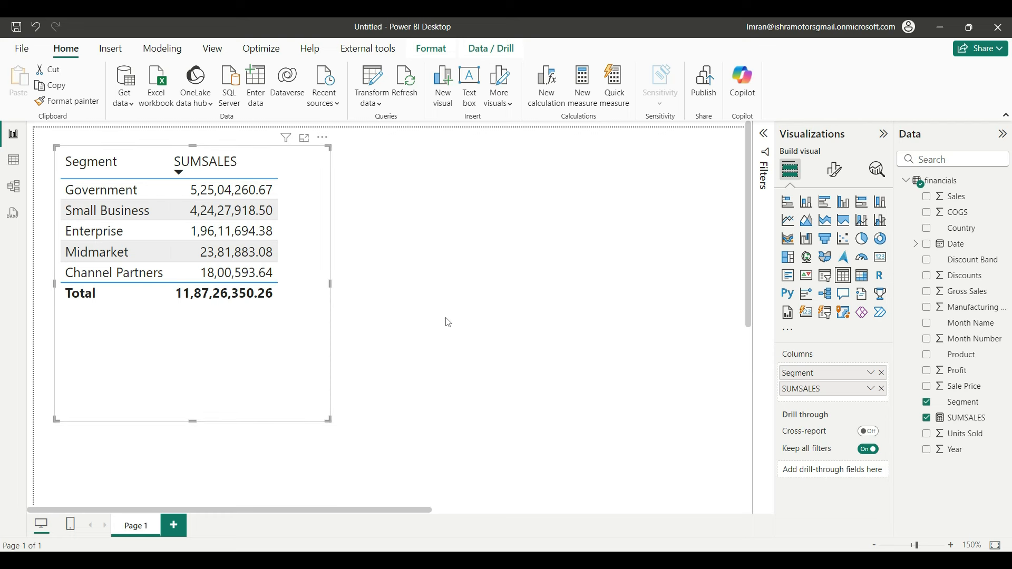
- Create a new measure named ALL_RANKX in the financials table, leaving its expression empty
click(1002, 184)
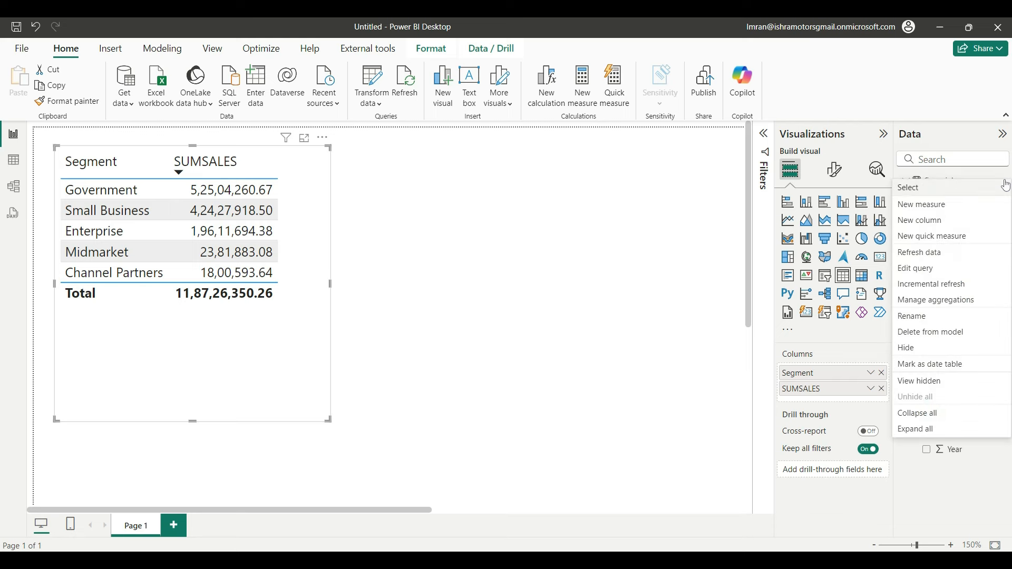
click(945, 205)
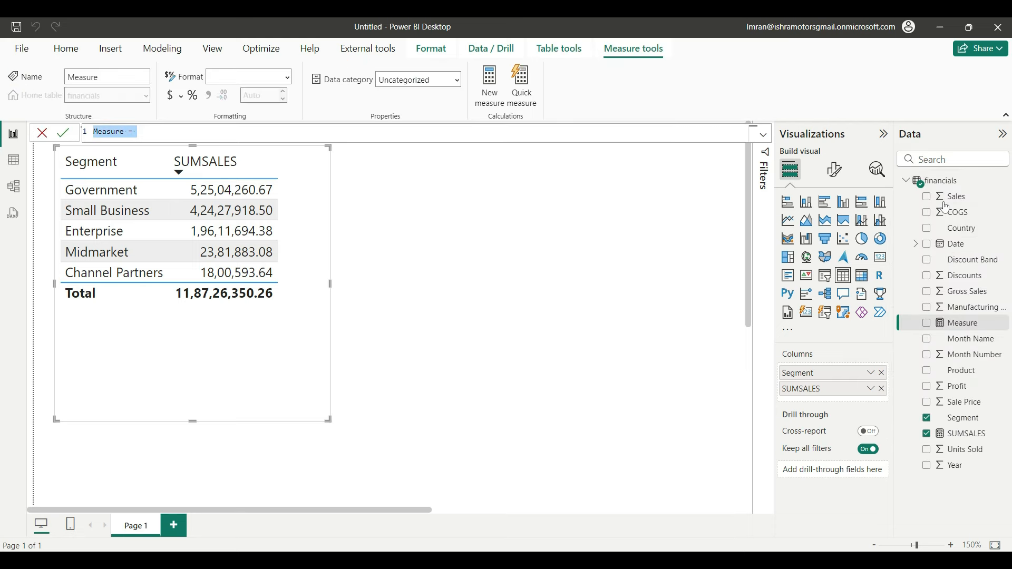
text(a)
key(BackSpace)
key(BackSpace)
key(BackSpace)
key(Caps_Lock)
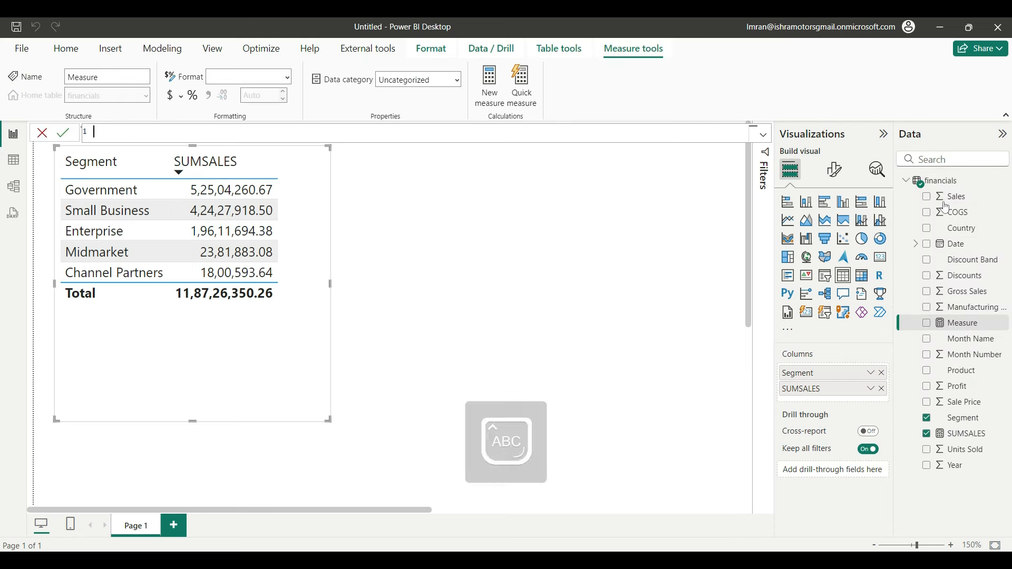
text(ALL_RABJ)
text(NKX=)
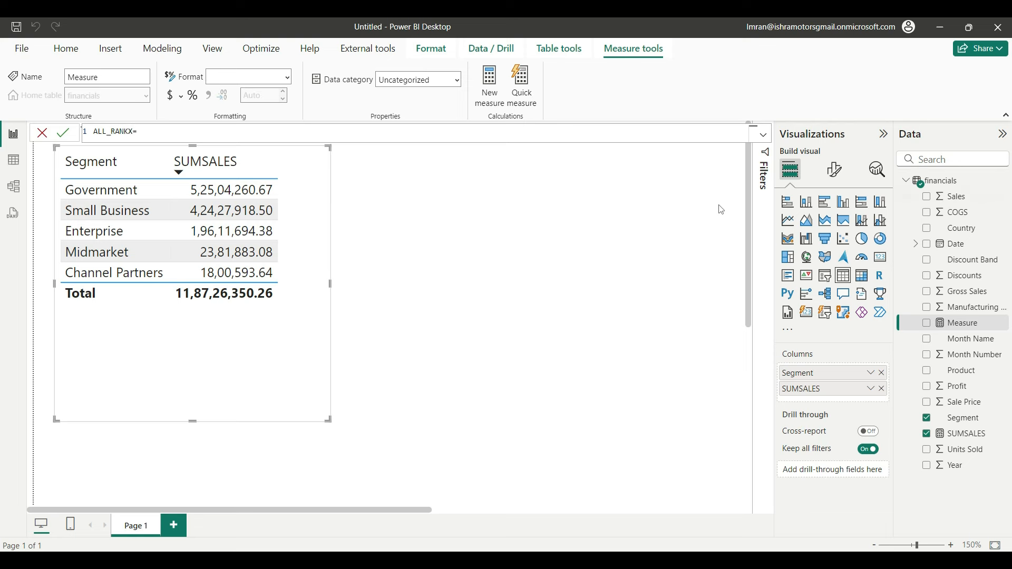
key(Return)
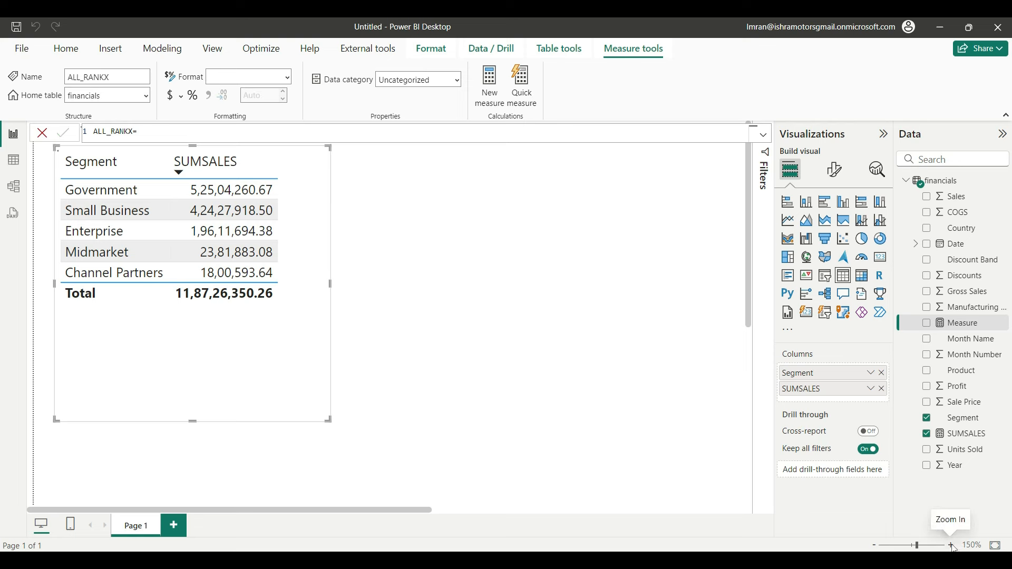
- Expand the formula editor of the ALL_RANKX measure and enlarge its text
click(764, 138)
ctrl+scroll(207, 183, up, 6)
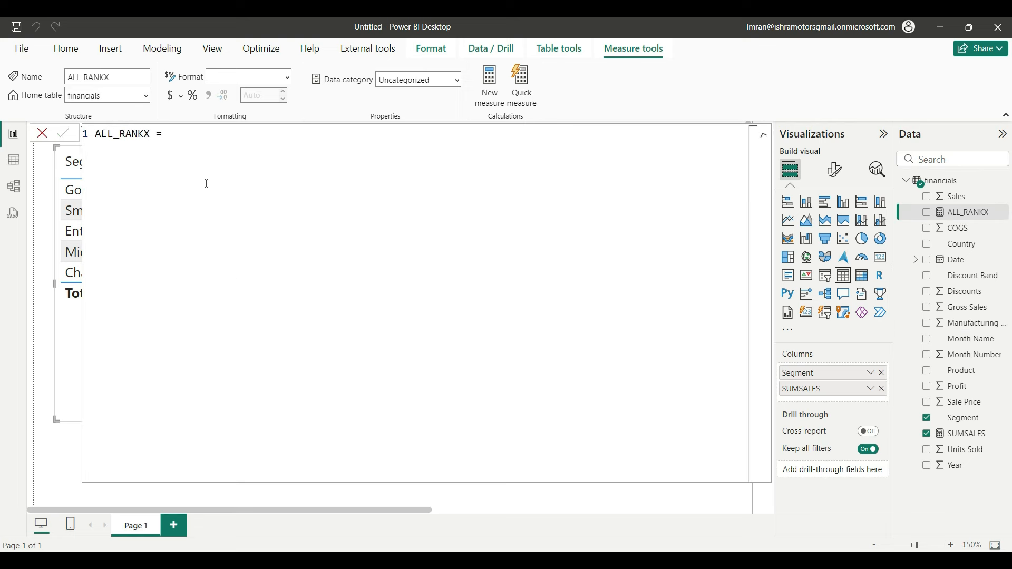
ctrl+scroll(207, 184, up, 1)
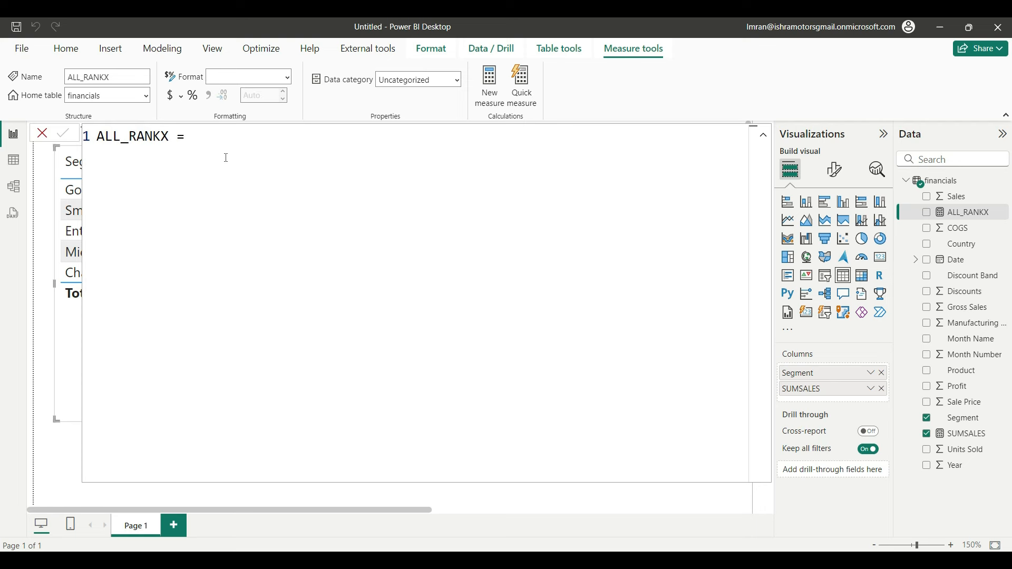
ctrl+scroll(226, 158, up, 2)
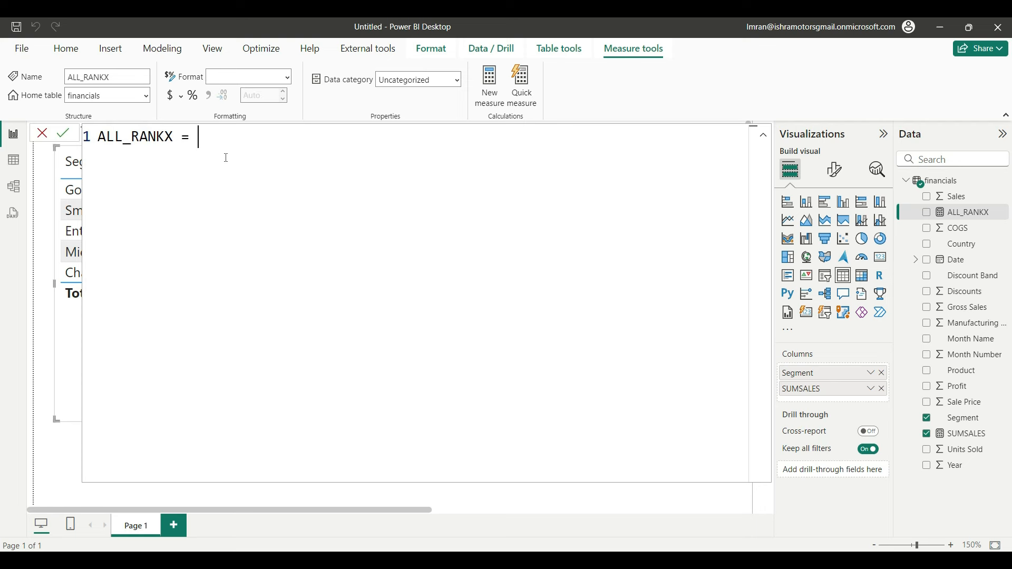
ctrl+scroll(226, 158, up, 2)
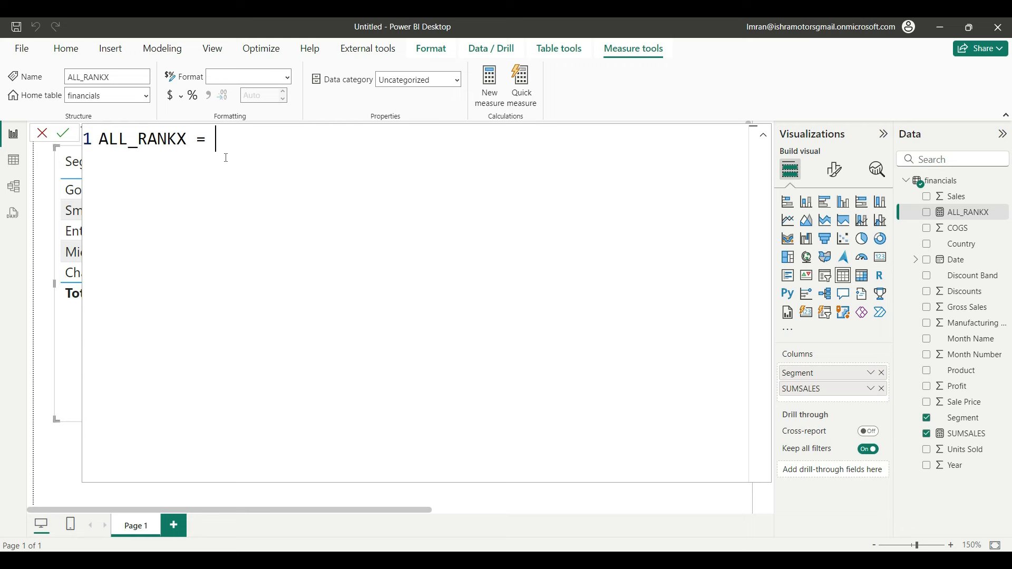
- Begin the ALL_RANKX expression with the RANKX function on the third line, leaving the second line blank
key(shift+Return)
key(shift+Return)
key(BackSpace)
key(BackSpace)
key(shift+Return)
key(shift+Return)
text(RANKX()
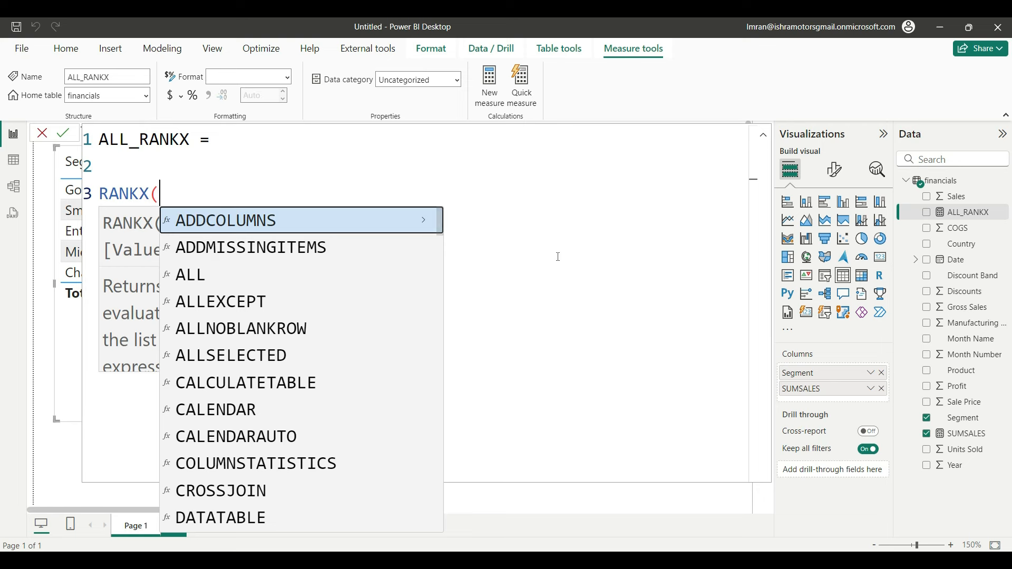
key(BackSpace)
key(BackSpace)
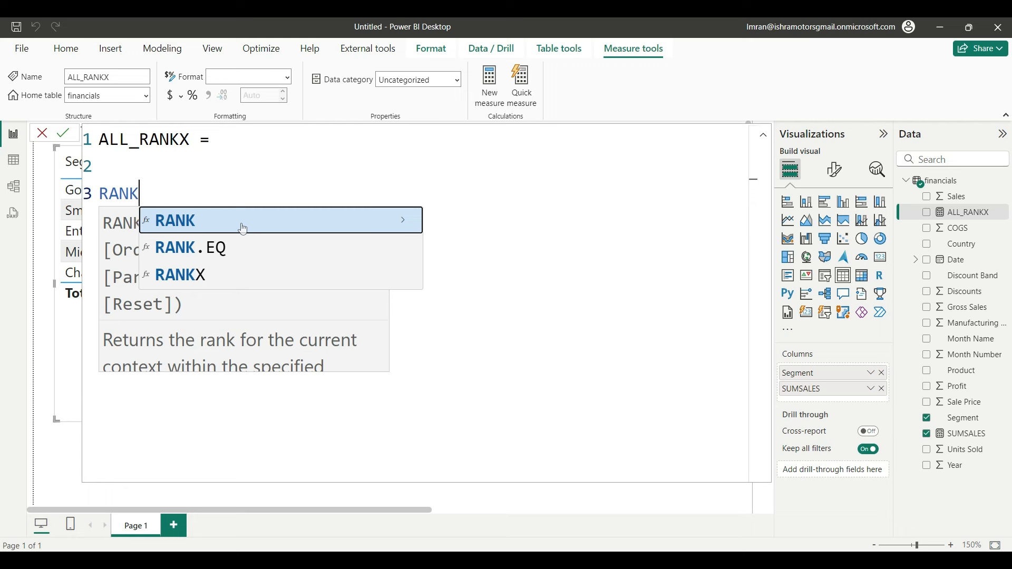
text(X)
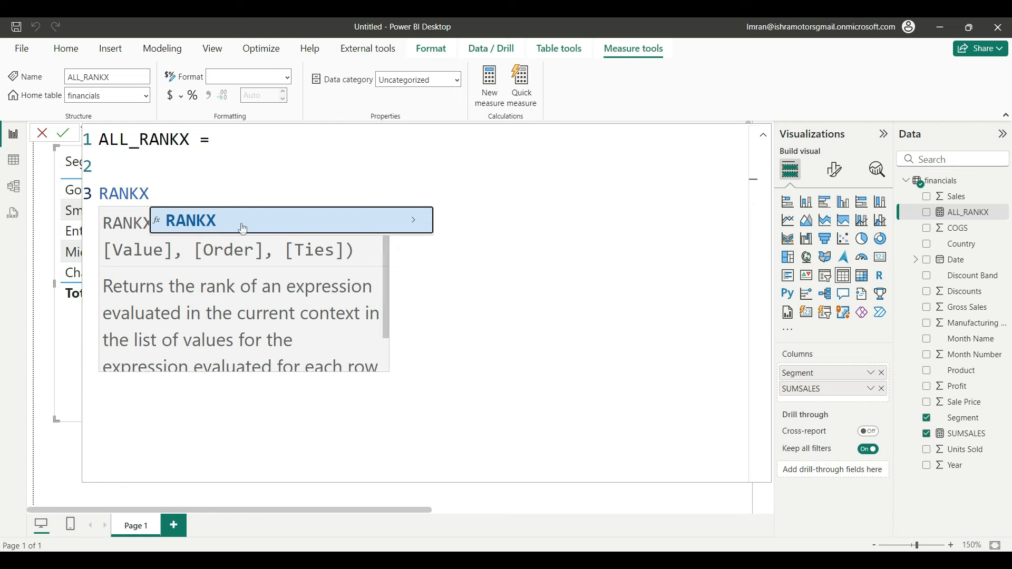
click(230, 180)
click(169, 199)
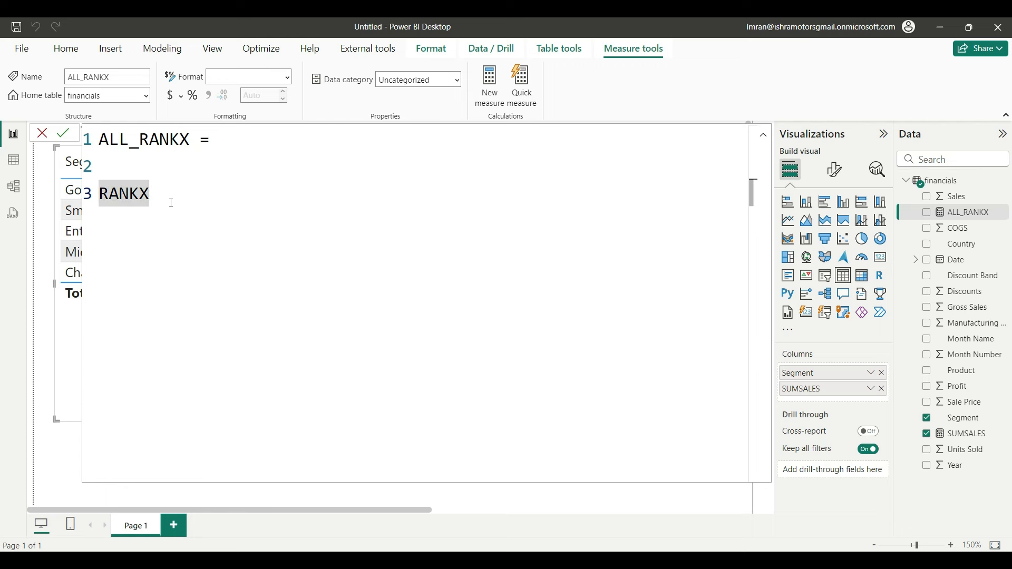
text(()
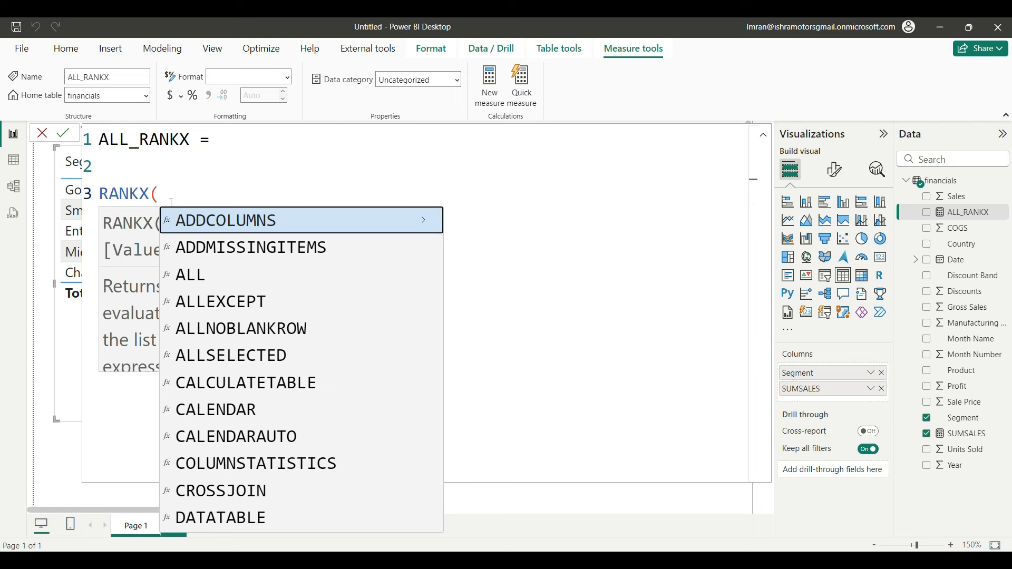
- Enter ALL(financials[Segment]) as the table argument of RANKX
text(ALL)
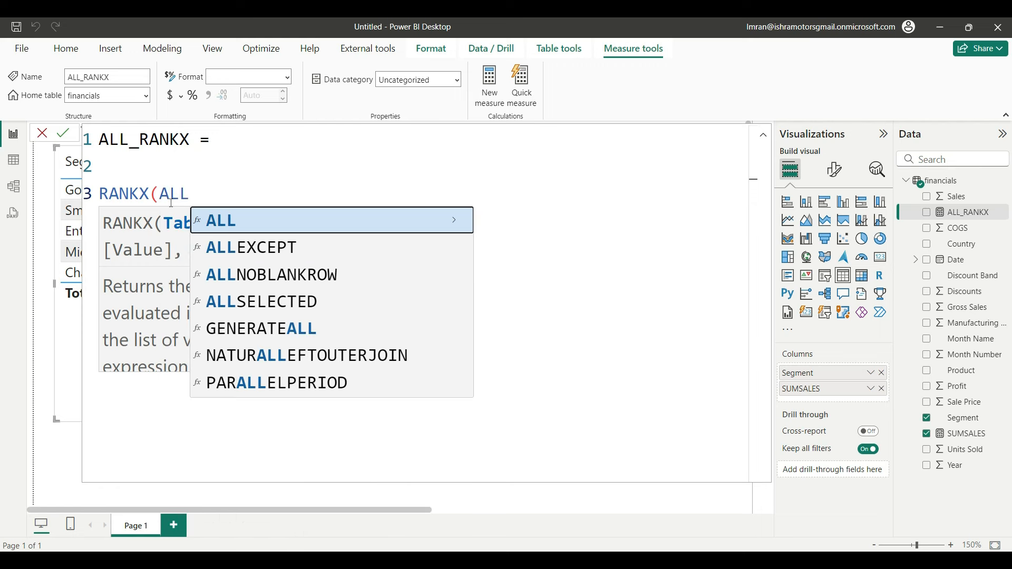
text(()
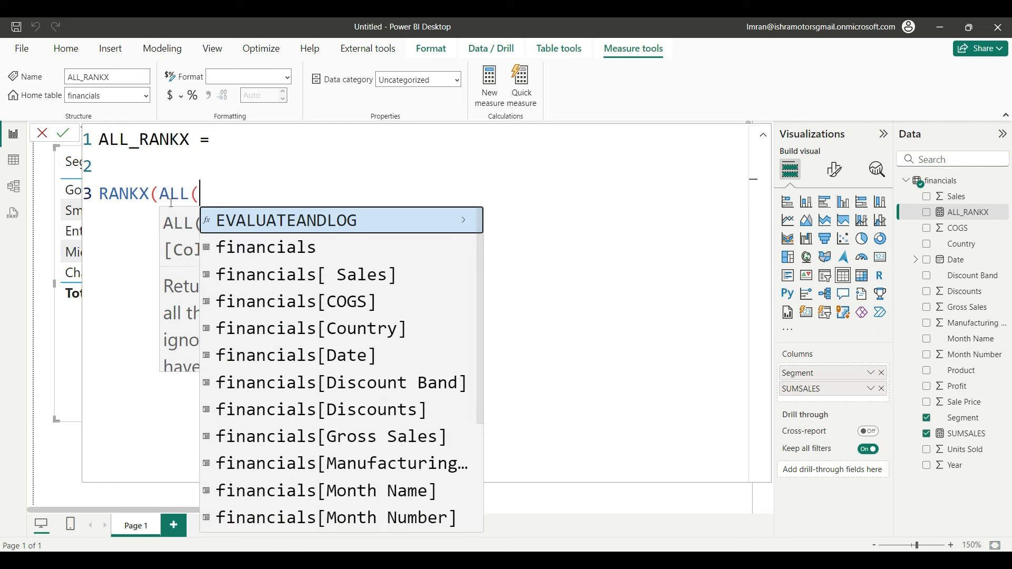
text(SEG)
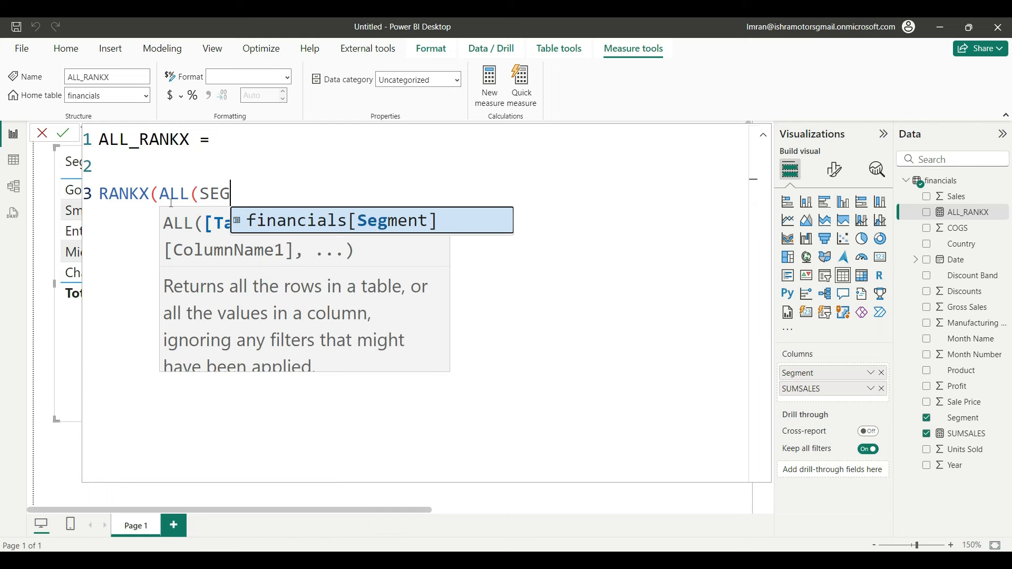
key(Tab)
text(),)
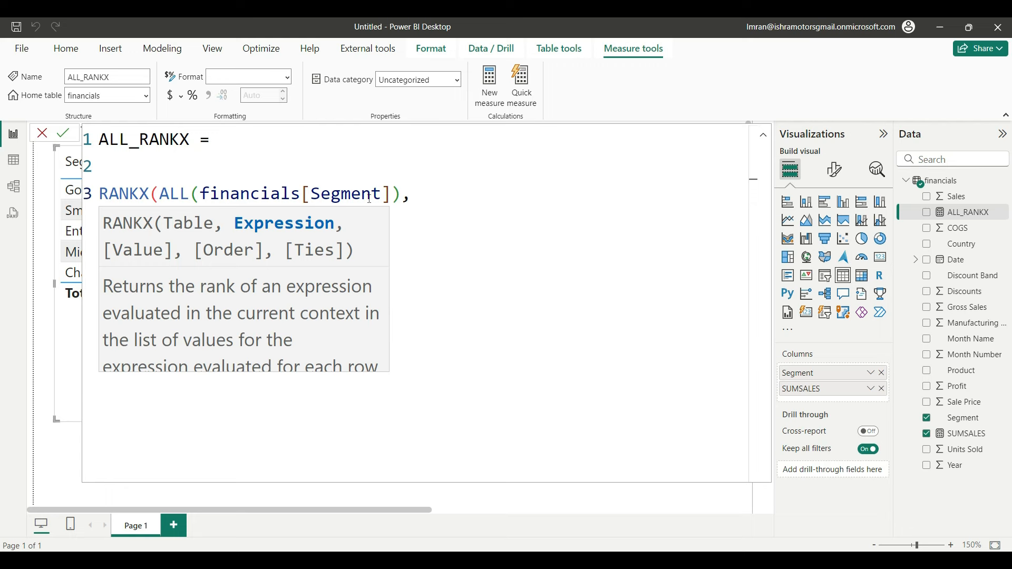
- Enter [SUMSALES] as the RANKX expression, close the function, commit the ALL_RANKX measure and leave the formula editor
text(SUM)
key(Up)
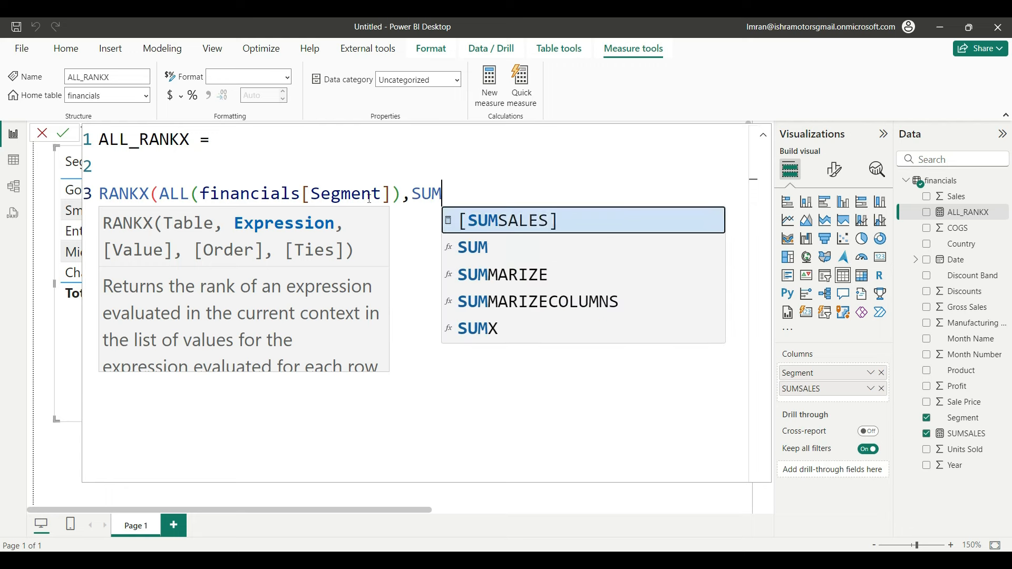
key(Tab)
text())
key(Return)
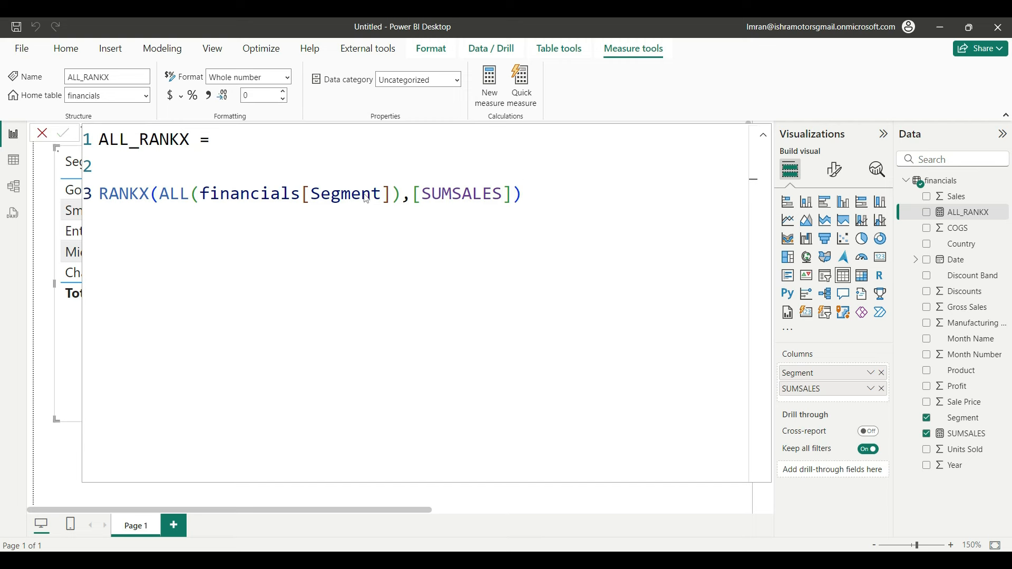
click(43, 132)
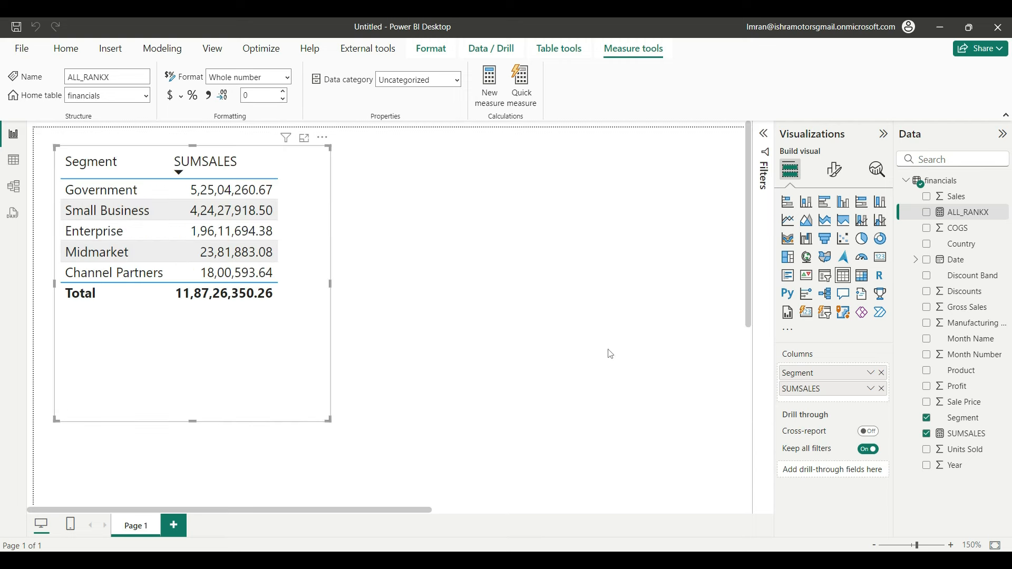
- Add ALL_RANKX to the segment sales table, widen the visual so the whole column fits, and deselect it
click(927, 212)
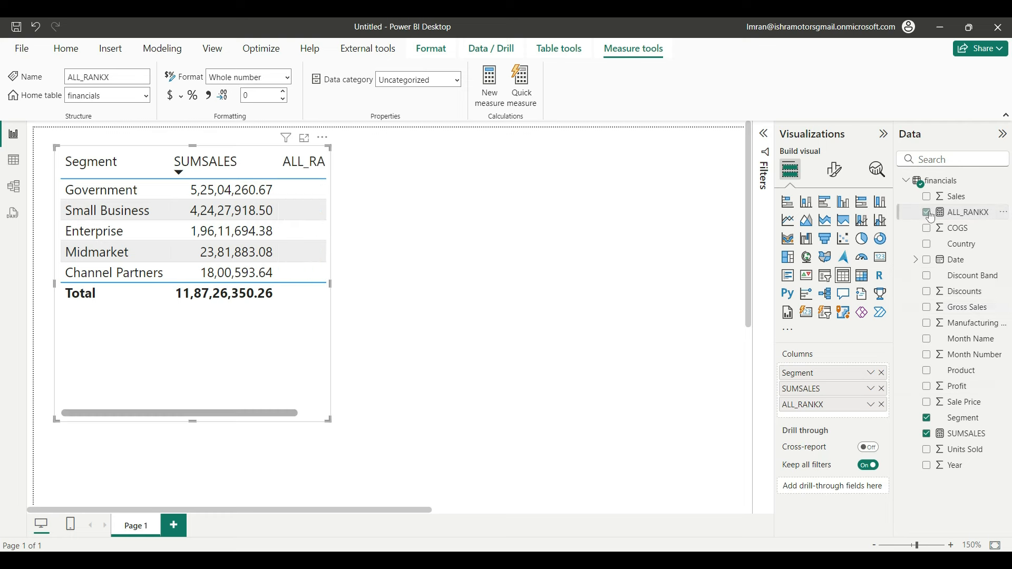
drag(335, 284, 469, 316)
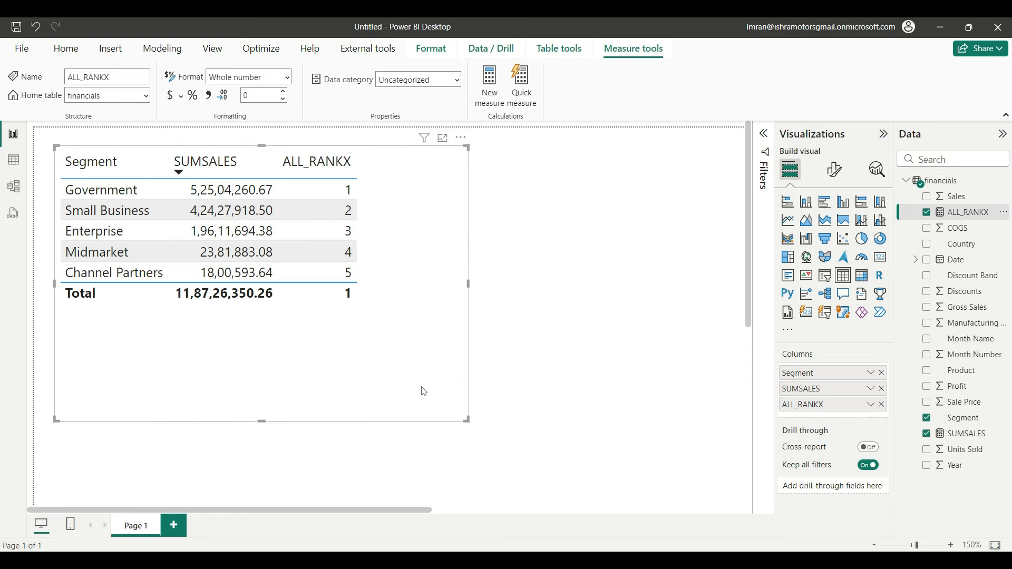
click(633, 348)
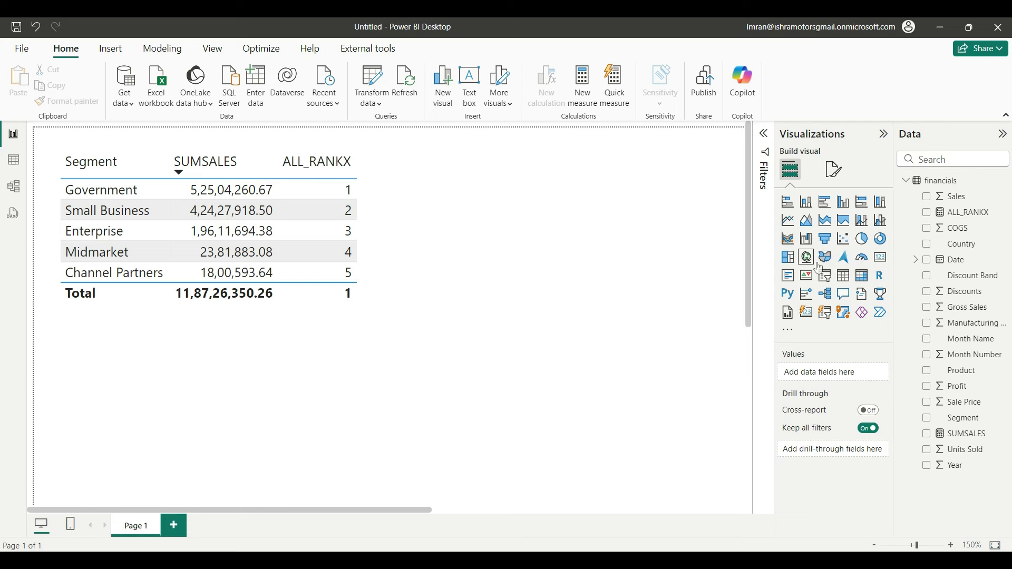
- Add a slicer beside the table and populate it with the Segment field
click(826, 280)
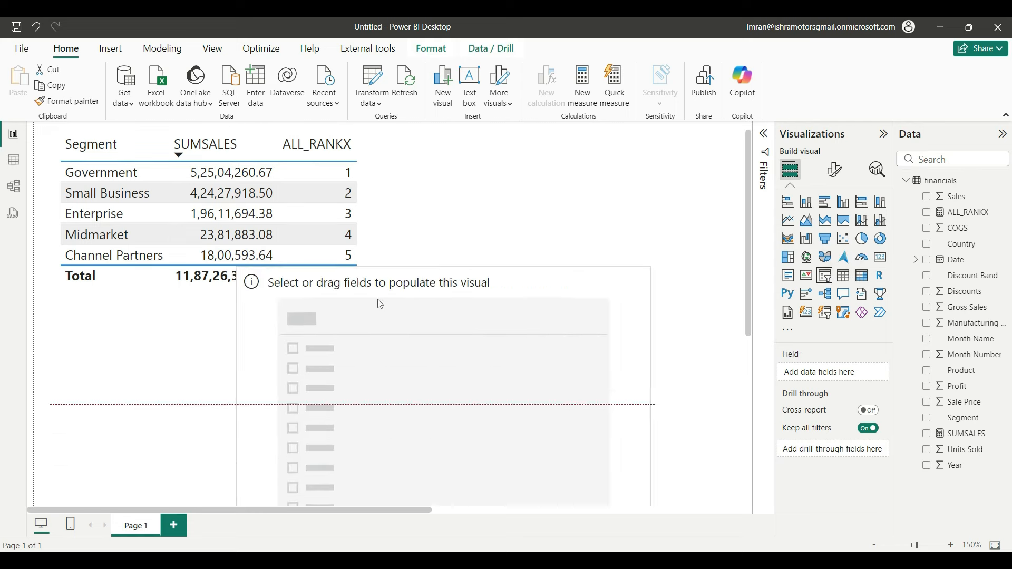
drag(496, 187, 523, 161)
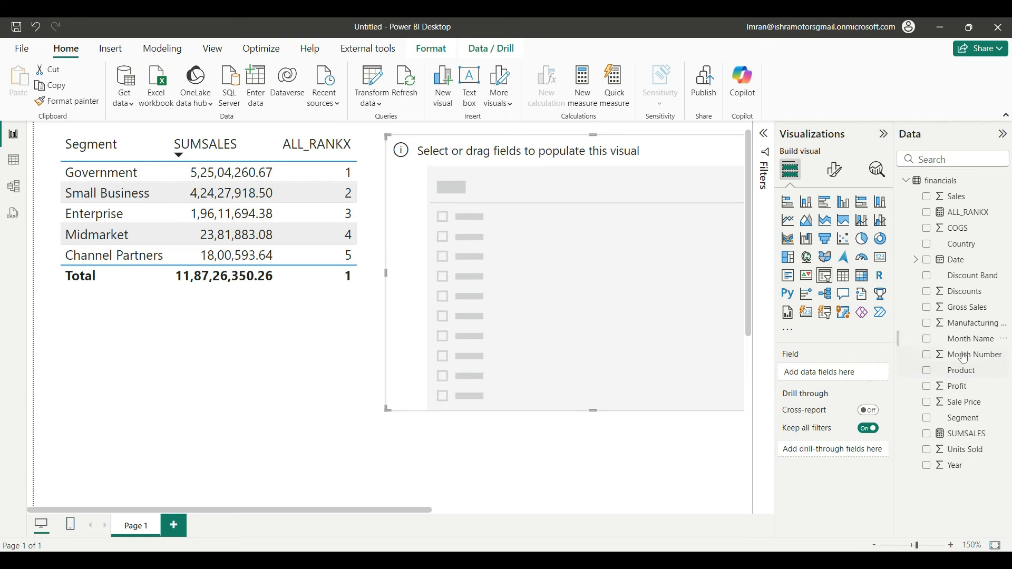
click(926, 418)
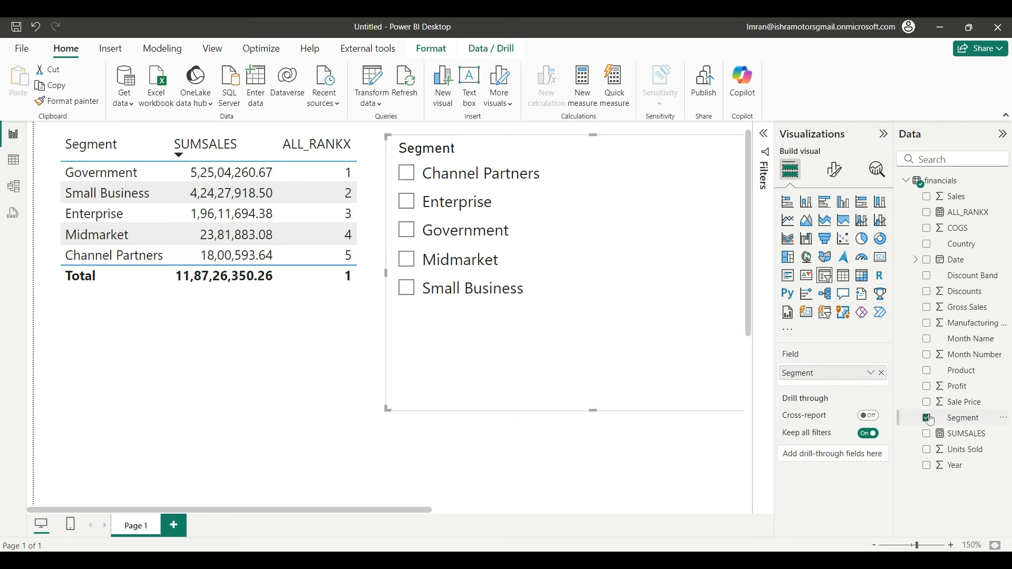
- Filter the table to Enterprise and Government with the slicer to check their ALL_RANKX ranks, and clear the selection
click(413, 205)
ctrl+click(413, 237)
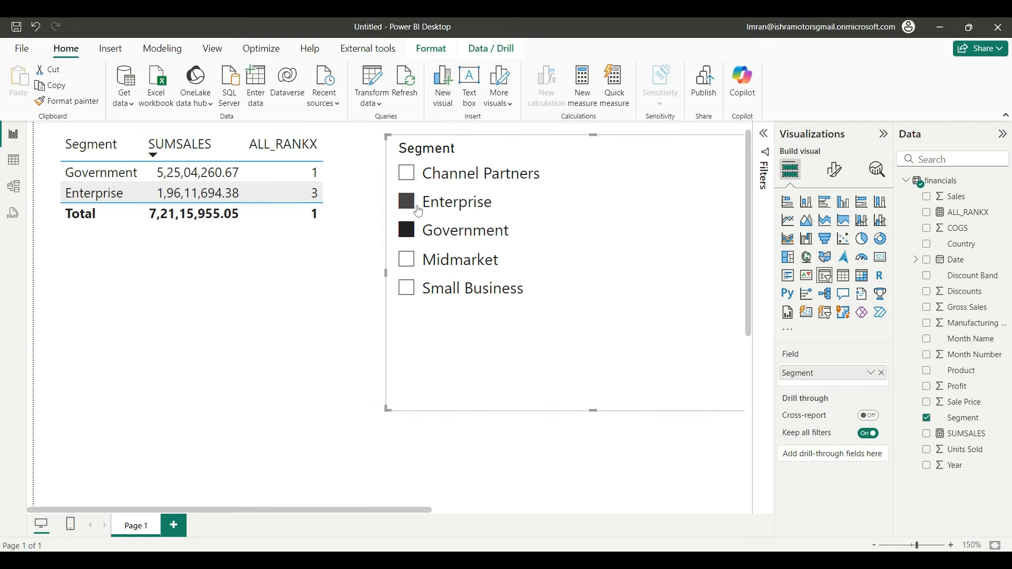
click(416, 228)
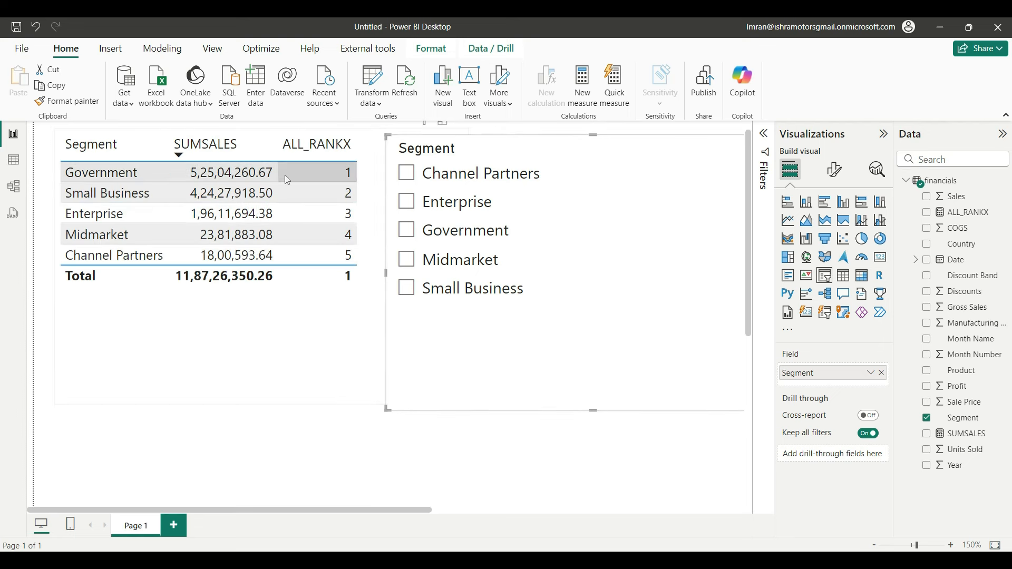
- Filter the table to Midmarket and Small Business to examine their ALL_RANKX ranks, and clear the slicer
click(407, 260)
click(416, 293)
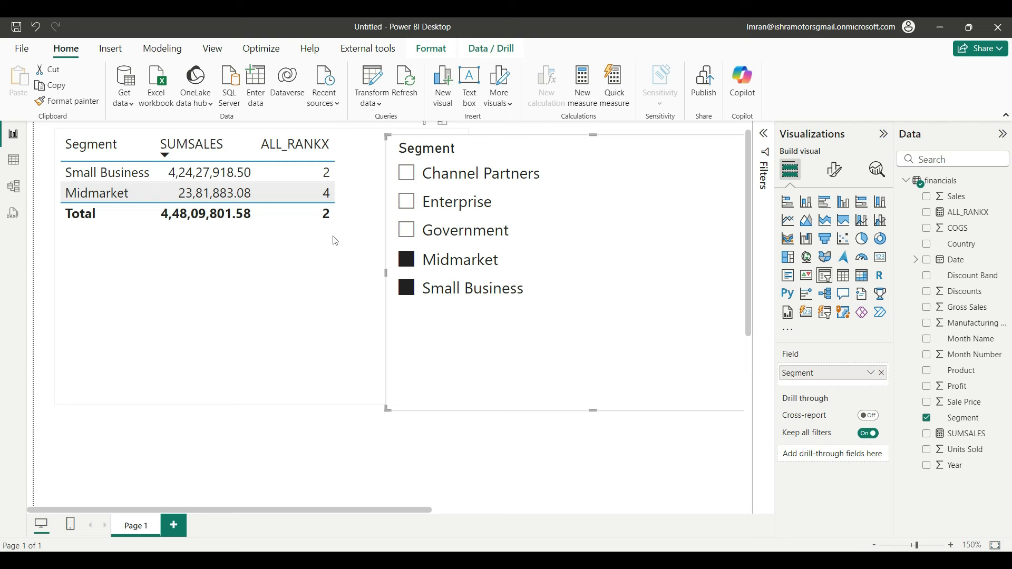
click(412, 262)
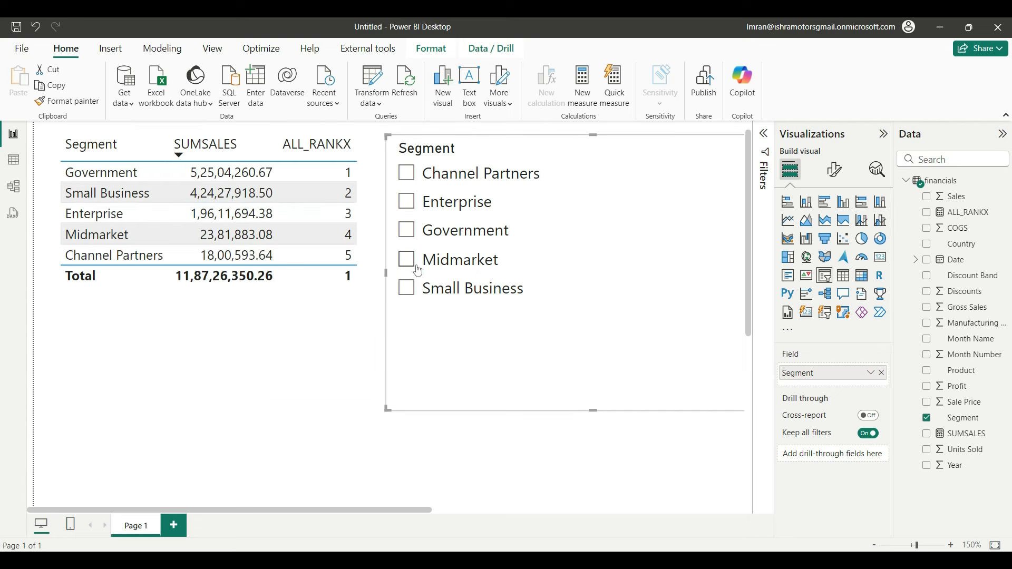
- Filter the table to Channel Partners and Enterprise to compare their ALL_RANKX ranks, and clear the slicer
click(416, 177)
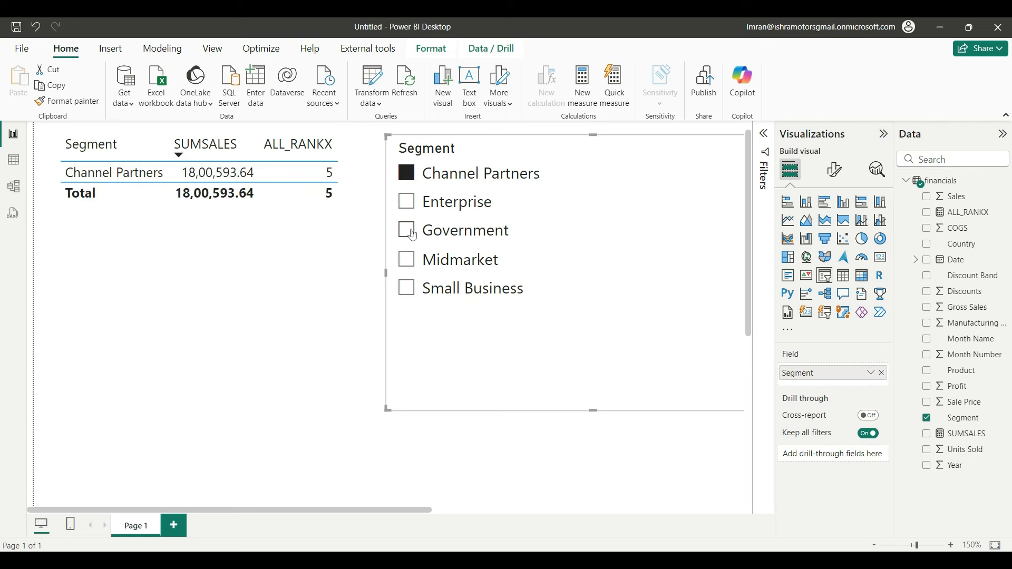
click(408, 207)
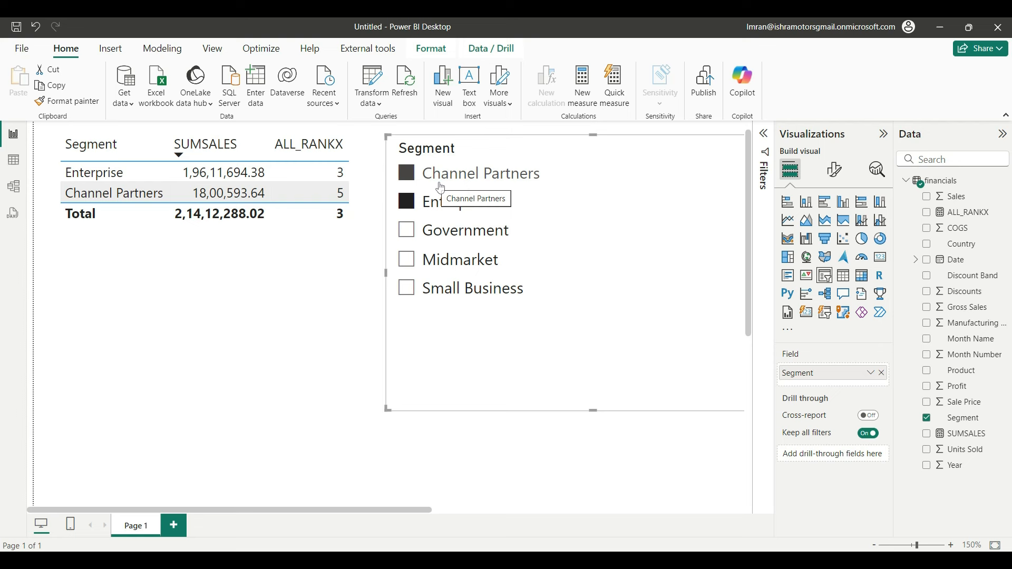
click(413, 173)
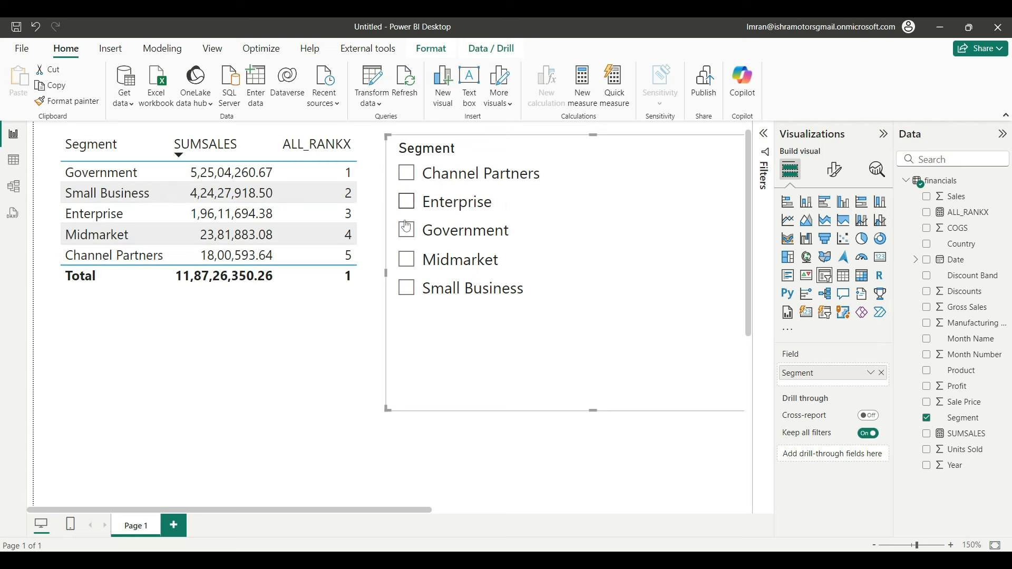
- Filter the table to Midmarket and Small Business again to recheck their ALL_RANKX ranks, and clear the slicer selection
click(335, 328)
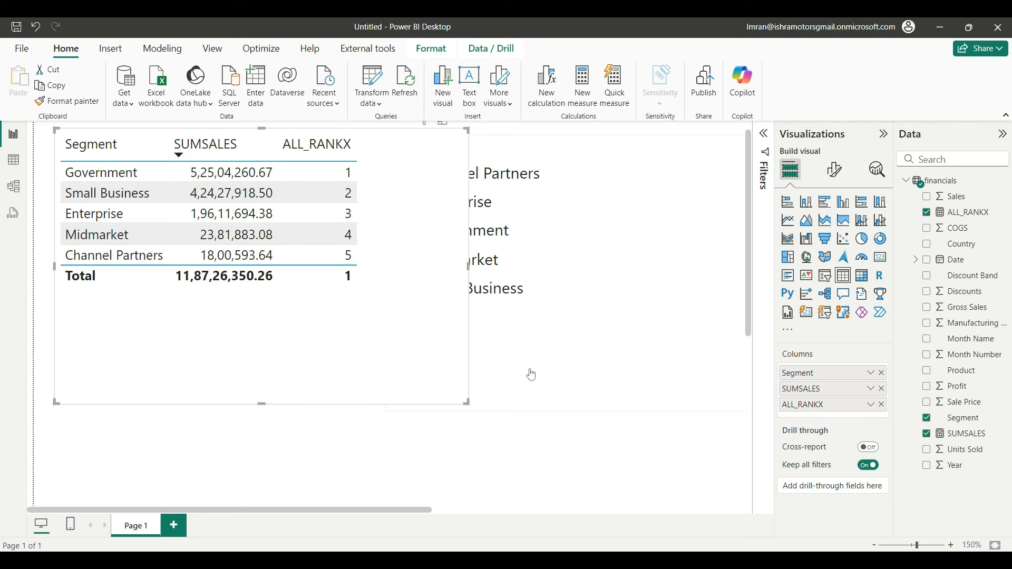
click(527, 409)
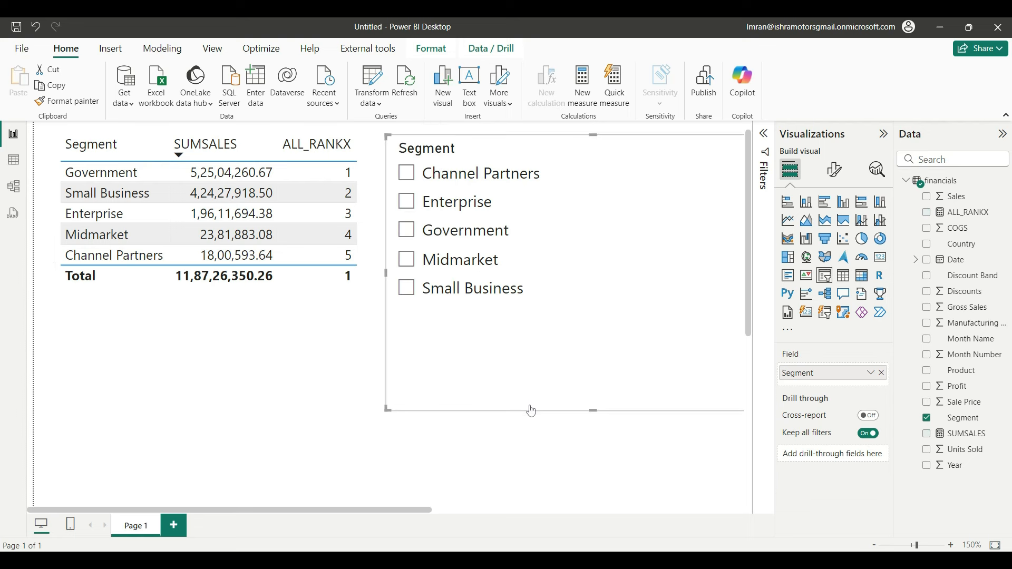
click(406, 259)
ctrl+click(415, 288)
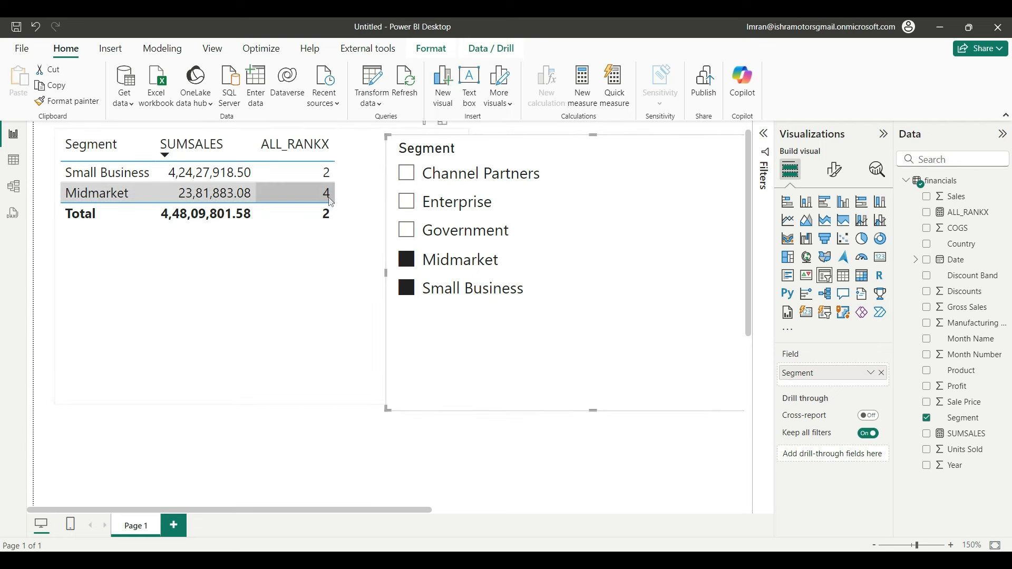
click(404, 258)
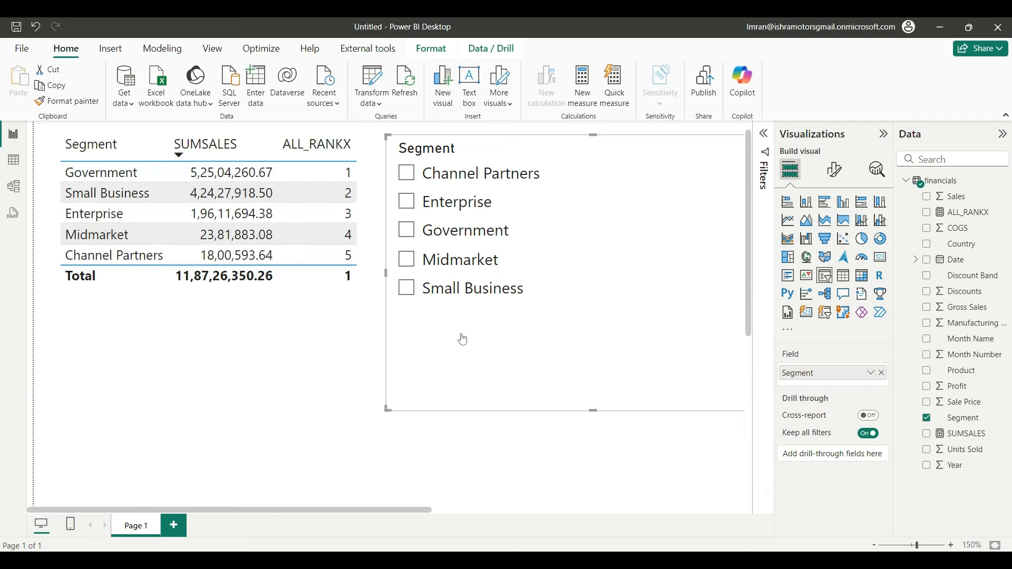
- Shrink the Segment slicer from its upper-left corner so that it no longer overlaps the table, and deselect the visuals
drag(389, 137, 479, 207)
click(385, 352)
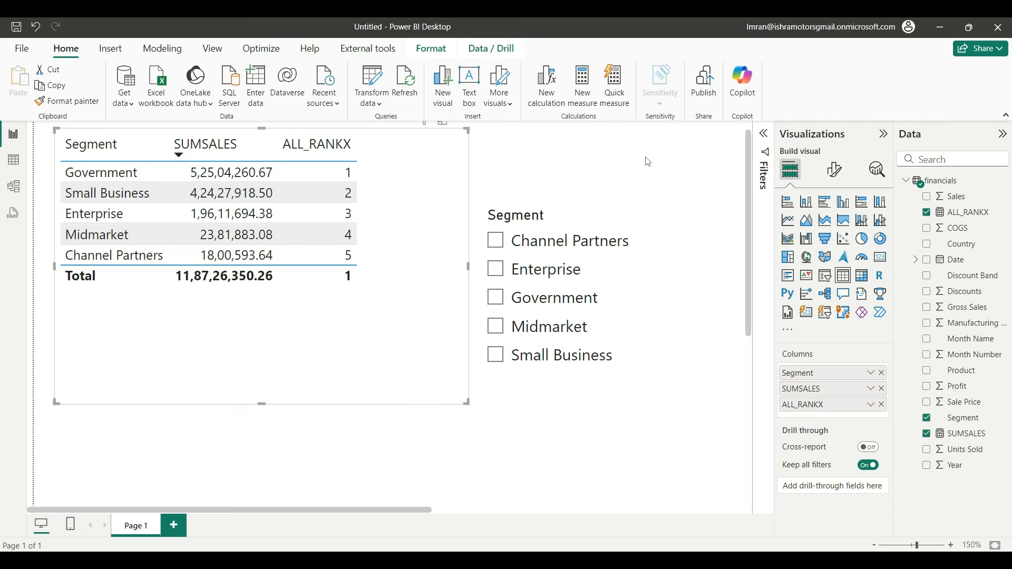
click(577, 478)
- Create a new measure in the financials table named ALLSELECTED_RANKX, with its formula starting two lines below the name
click(1005, 189)
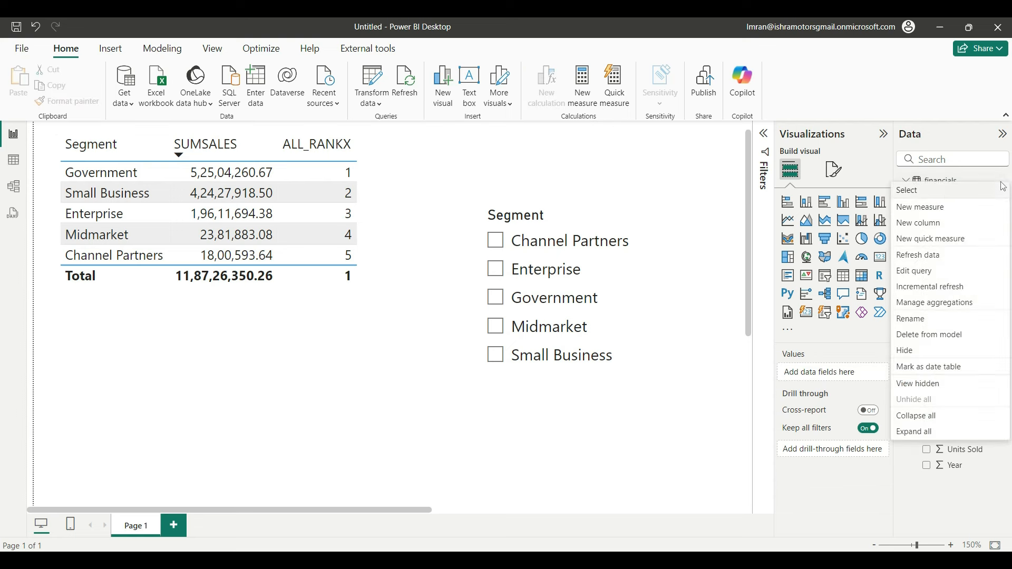
click(941, 210)
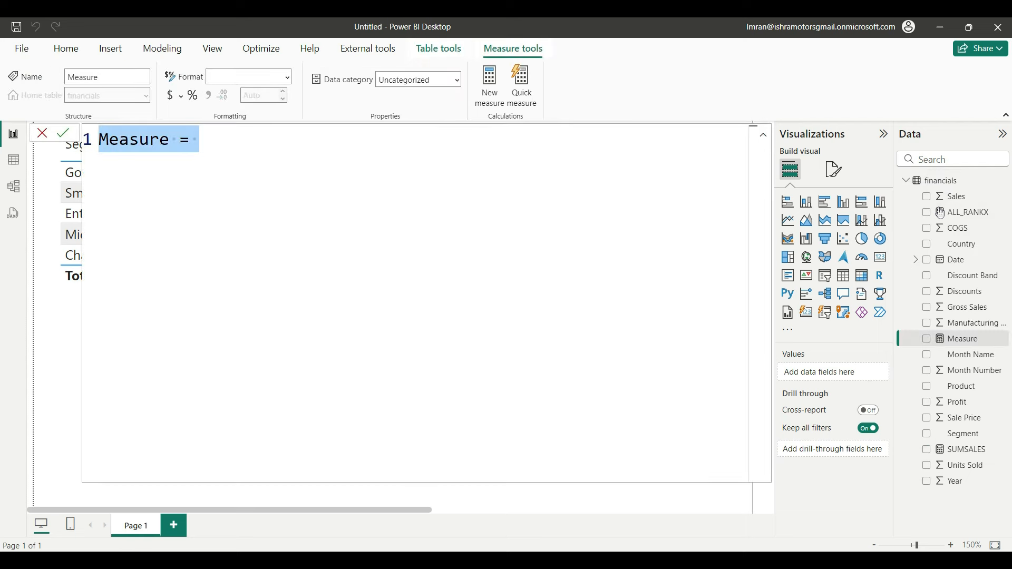
text(RANK)
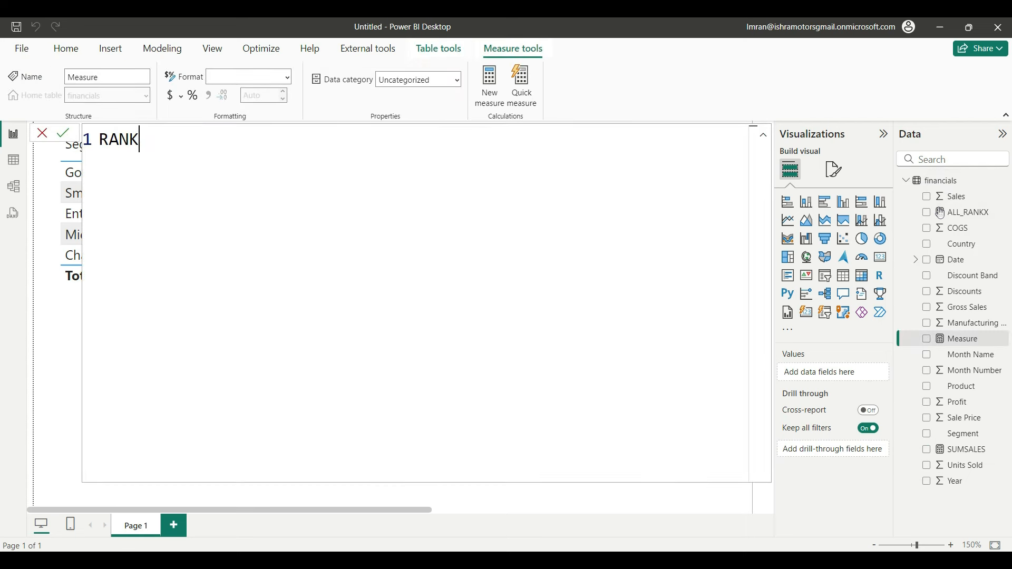
key(BackSpace)
key(BackSpace)
key(BackSpace)
key(BackSpace)
text(ALLSELECTED)
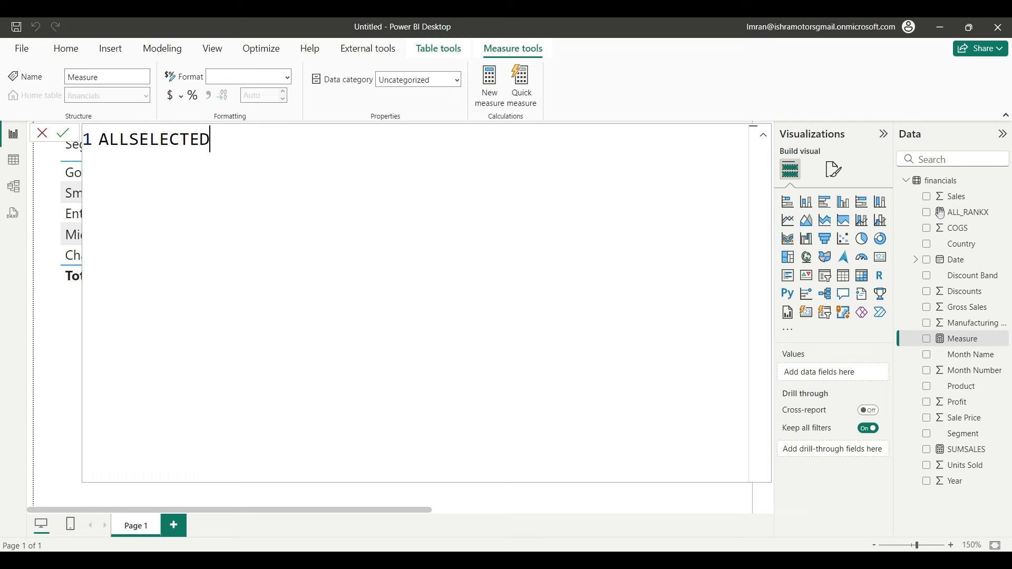
text(_RANKX=)
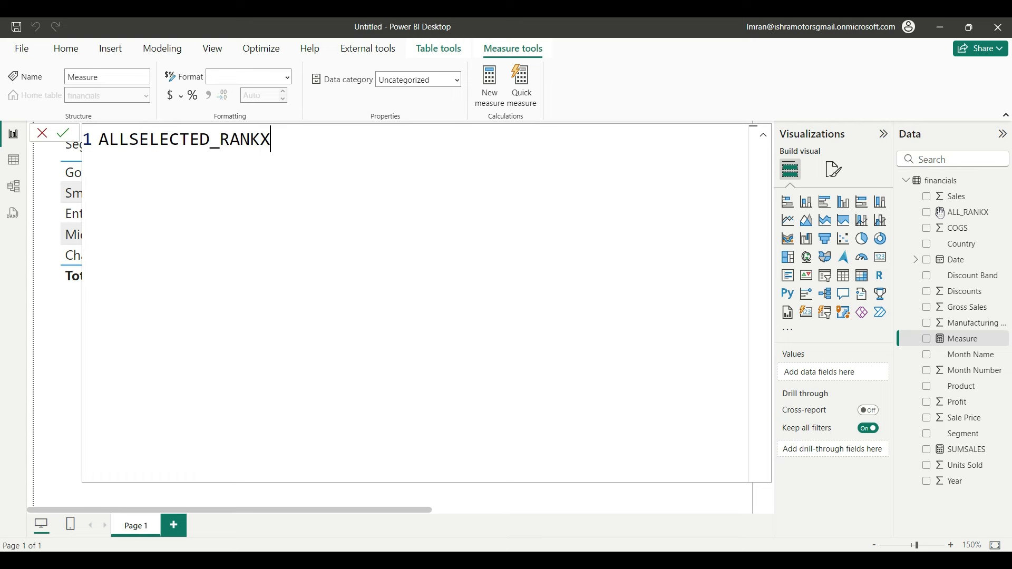
key(shift+Return)
key(shift+Return)
- Start the measure's formula with RANKX, using ALLSELECTED on financials[Segment] as the table argument
text(RANKX)
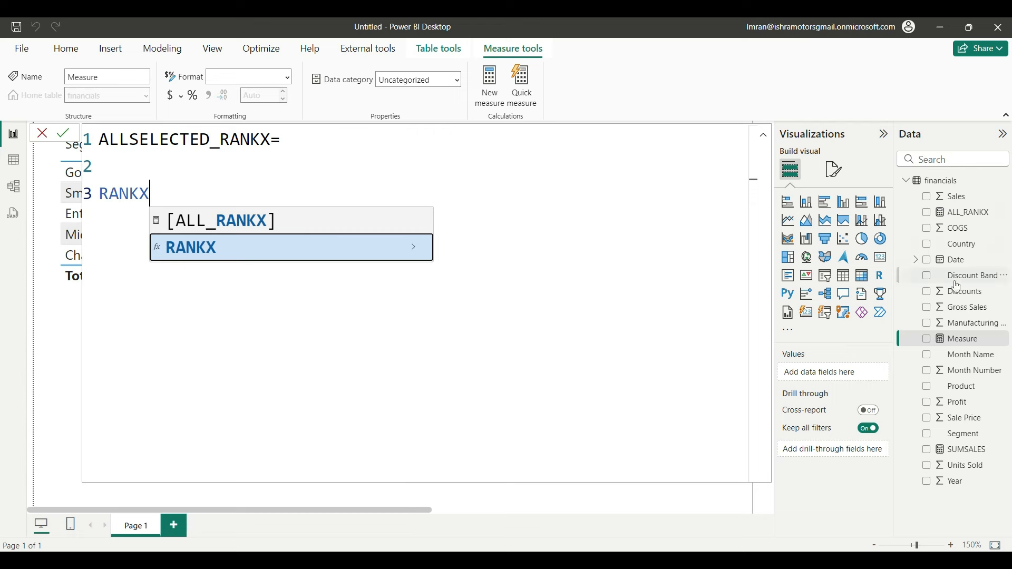
click(371, 256)
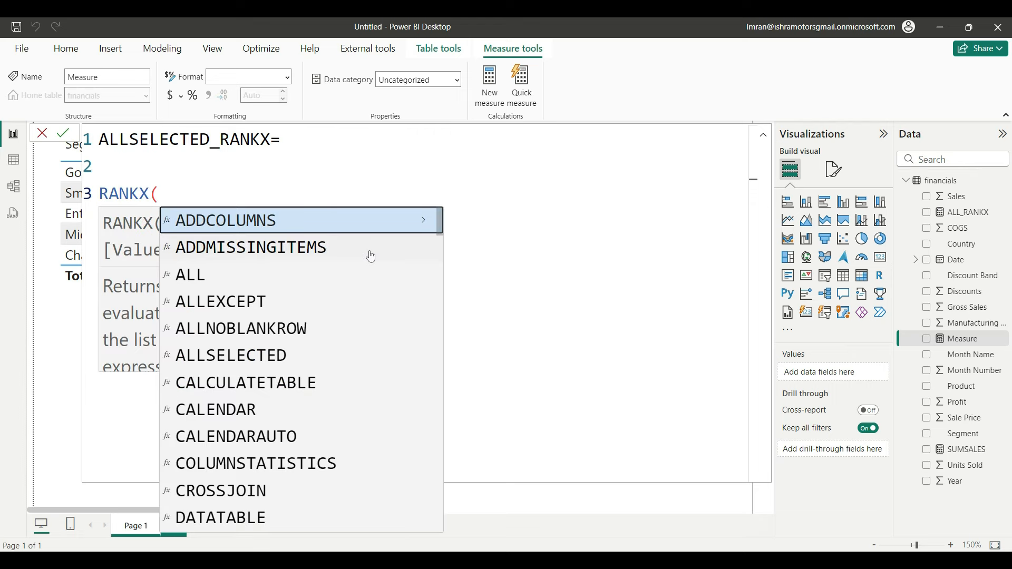
text(ALL)
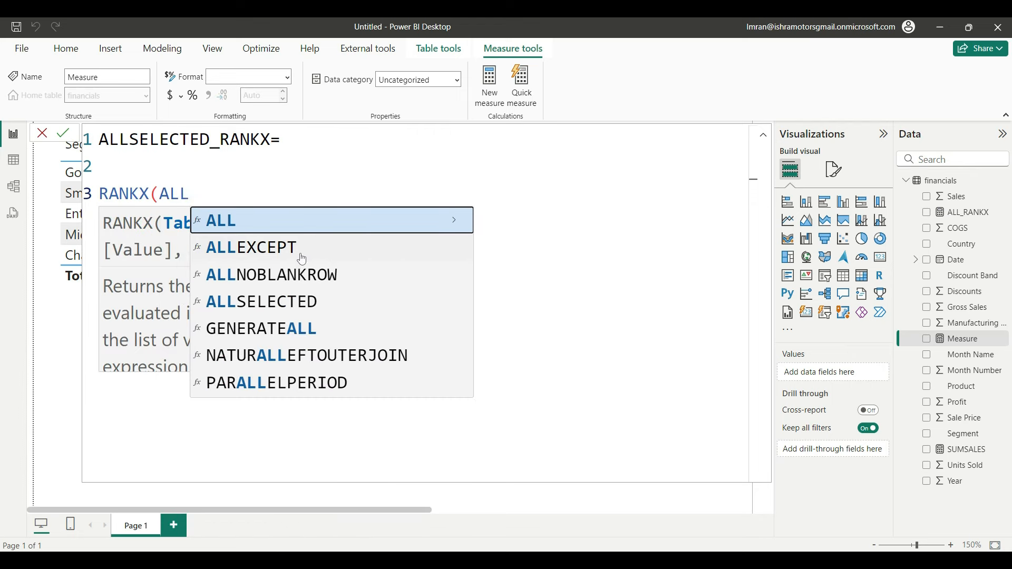
text(SE)
key(Tab)
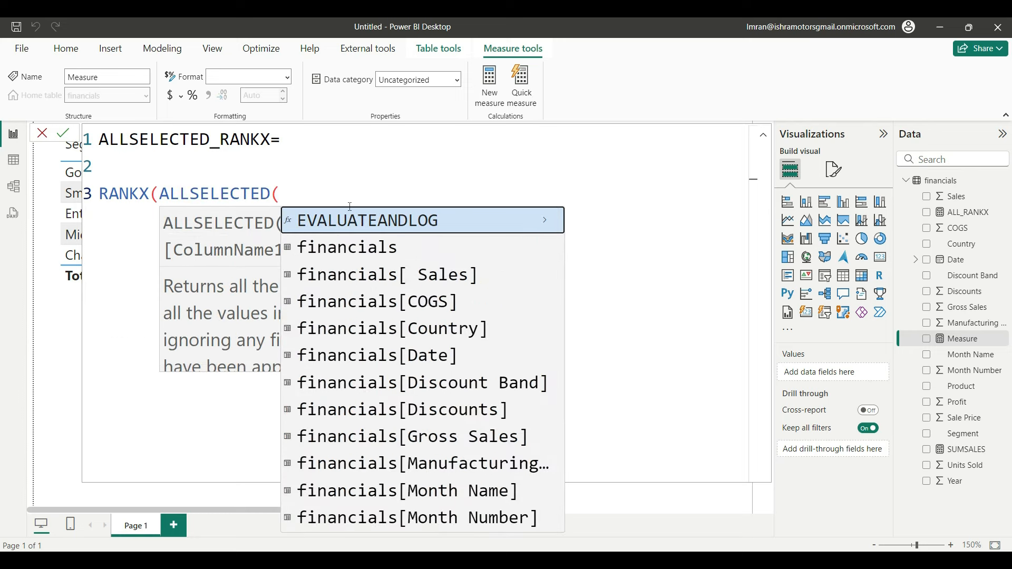
text(P)
key(BackSpace)
text(SEG)
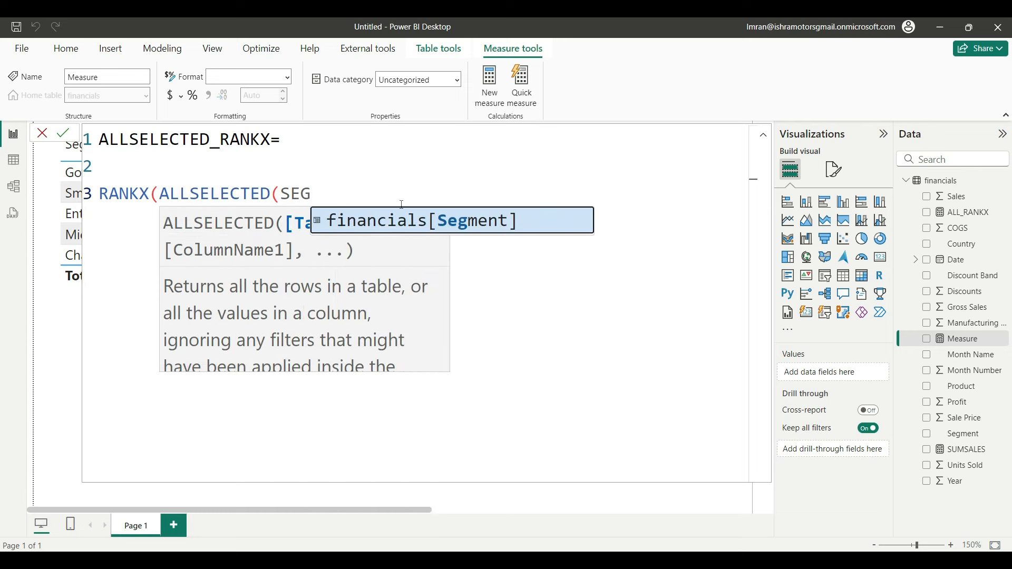
key(Tab)
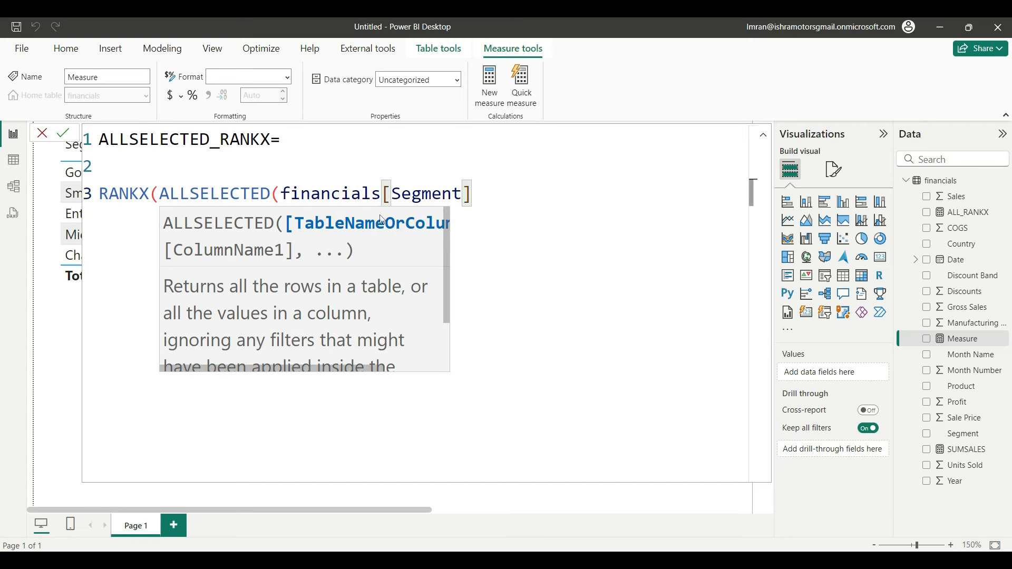
- Close the ALLSELECTED argument, complete RANKX with [SUMSALES] as the ranking expression, and commit the measure
text(),SUM)
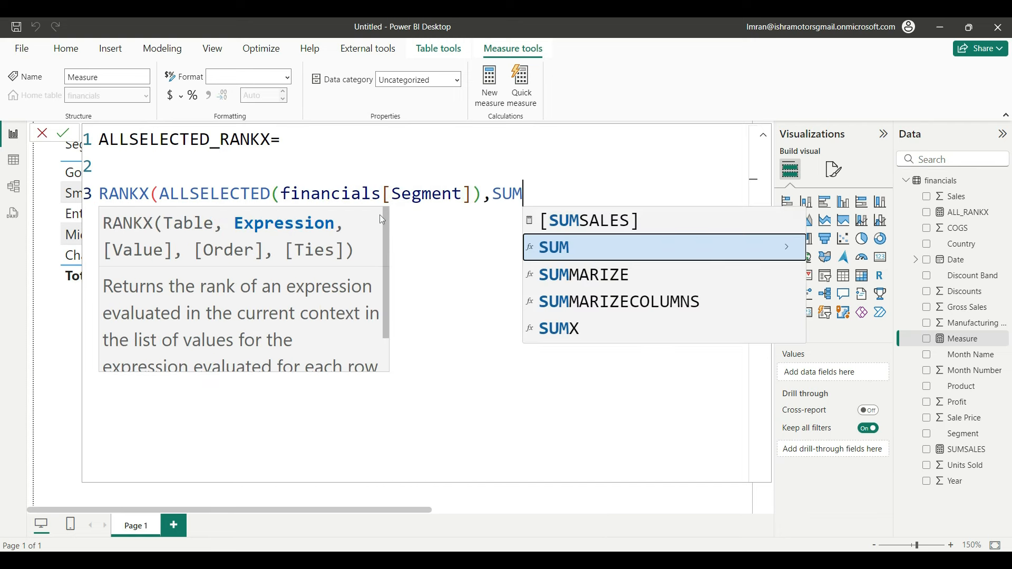
click(554, 232)
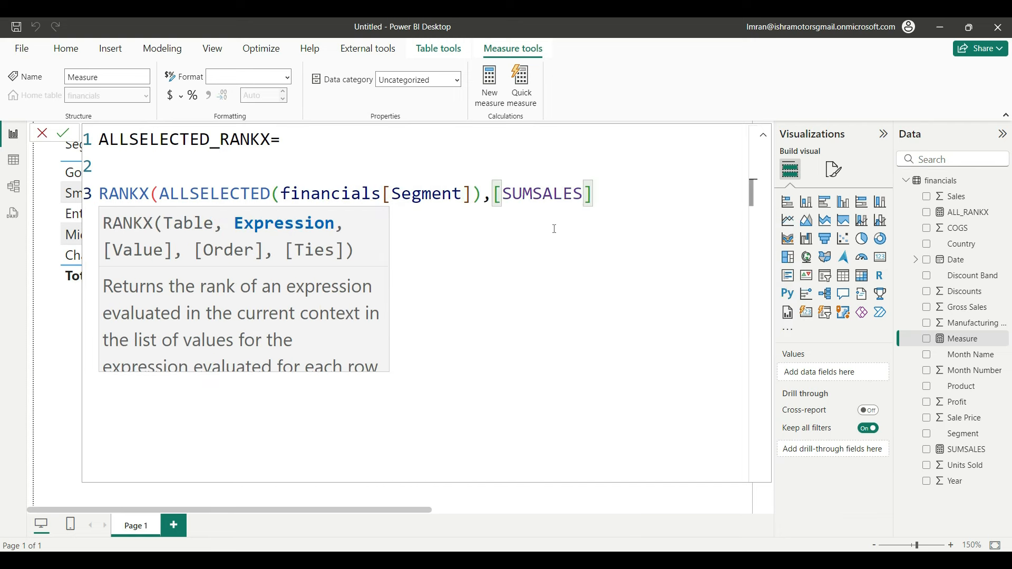
text())
key(Return)
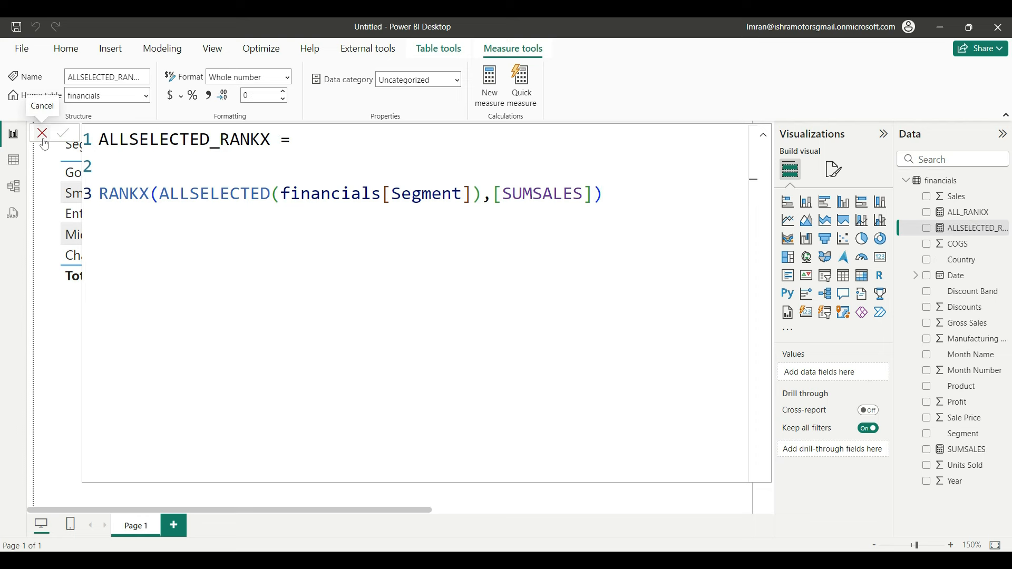
click(44, 141)
- Add the ALLSELECTED_RANKX measure to the segment table and compare its ranks with the ALL_RANKX column
click(194, 334)
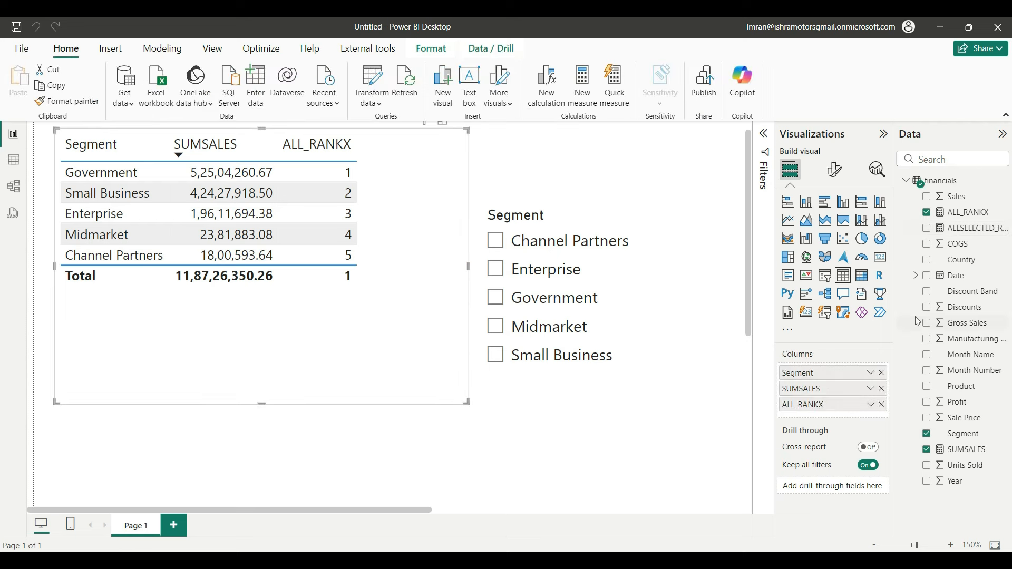
click(927, 229)
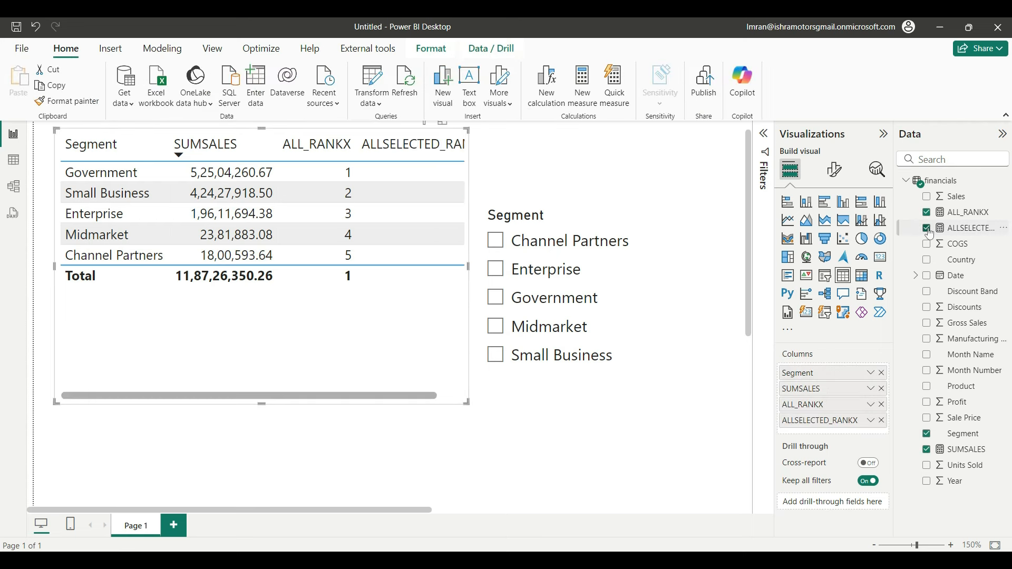
drag(403, 396, 430, 398)
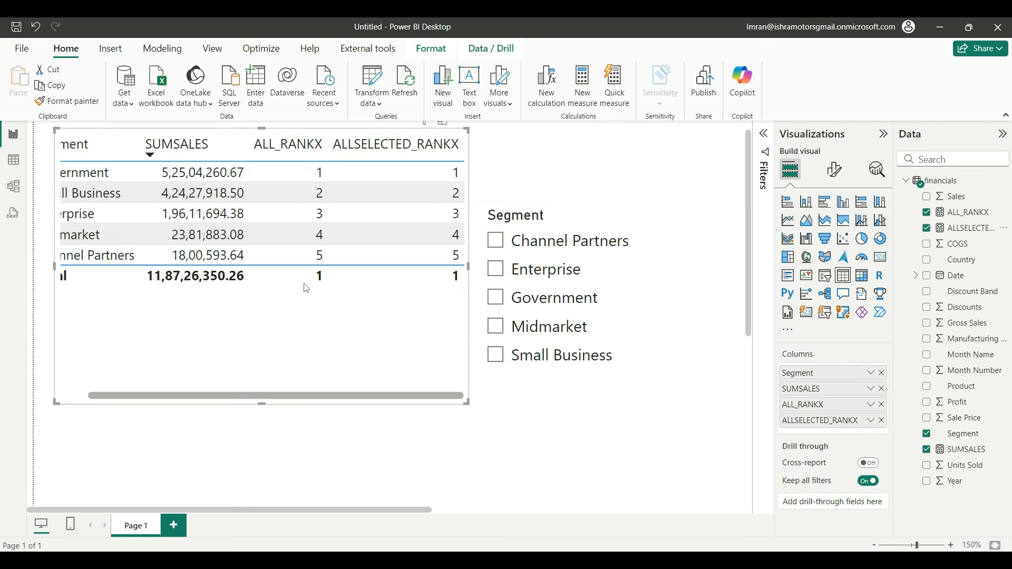
scroll(269, 305, left, 3)
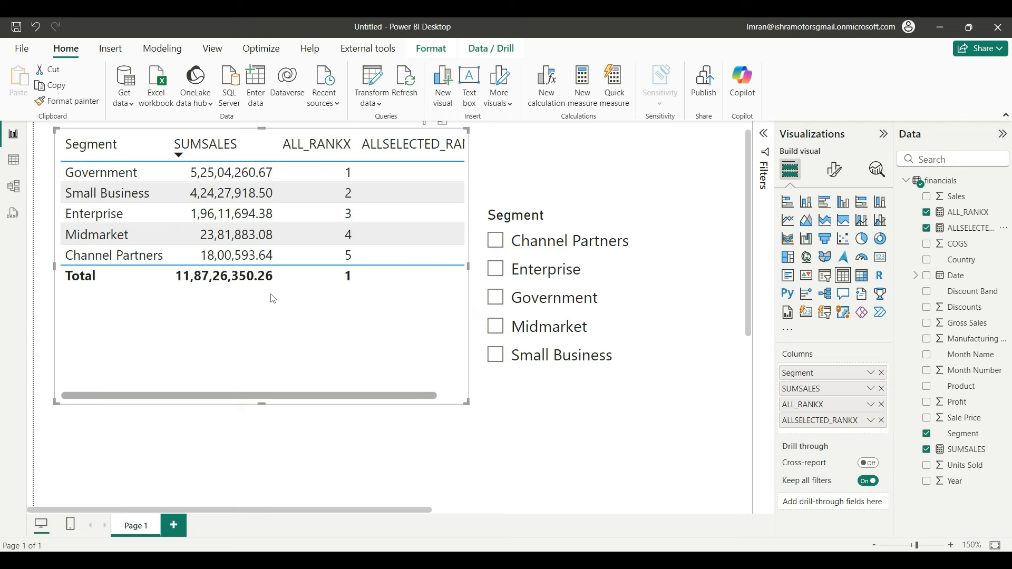
scroll(273, 299, left, 1)
scroll(272, 297, right, 2)
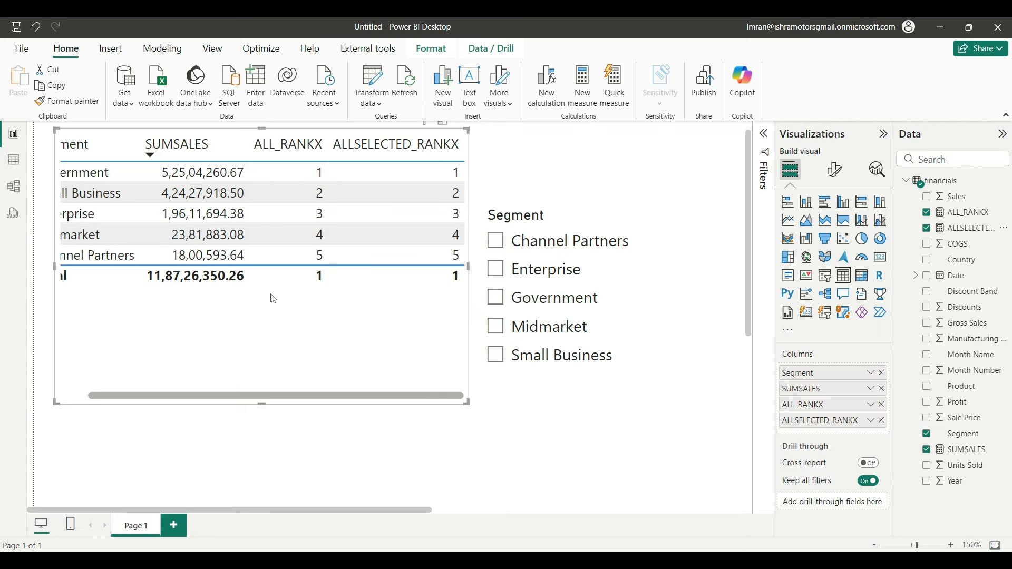
- Filter the table to Midmarket and Small Business to compare ALL_RANKX with ALLSELECTED_RANKX at 170% zoom, and clear the slicer
click(499, 328)
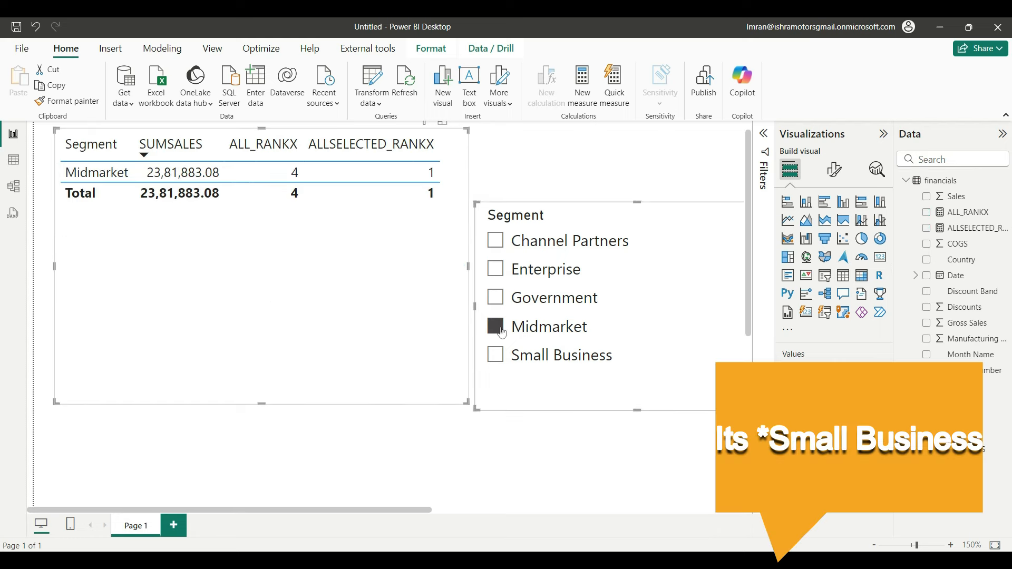
click(496, 355)
drag(381, 401, 411, 399)
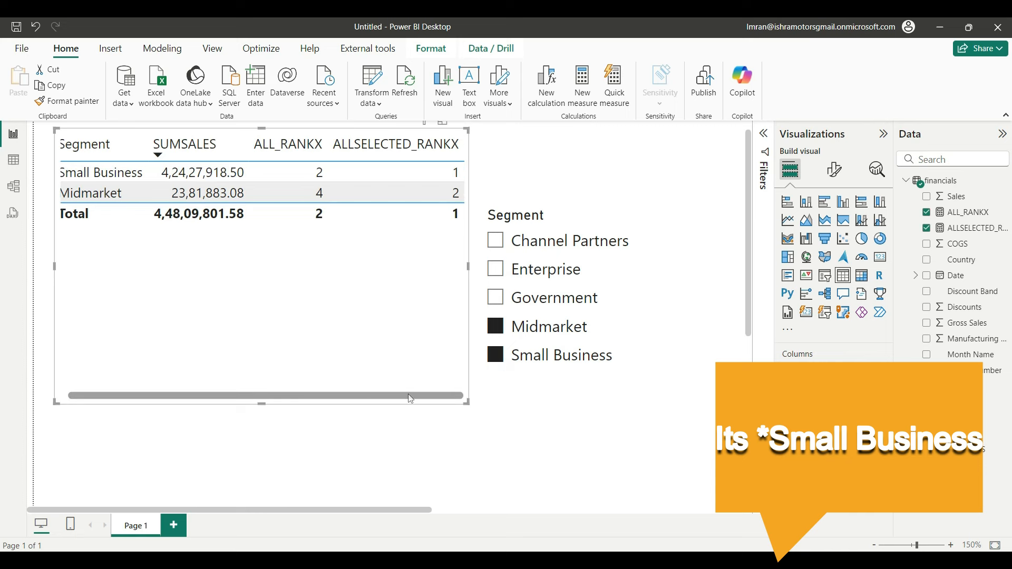
click(952, 545)
click(952, 546)
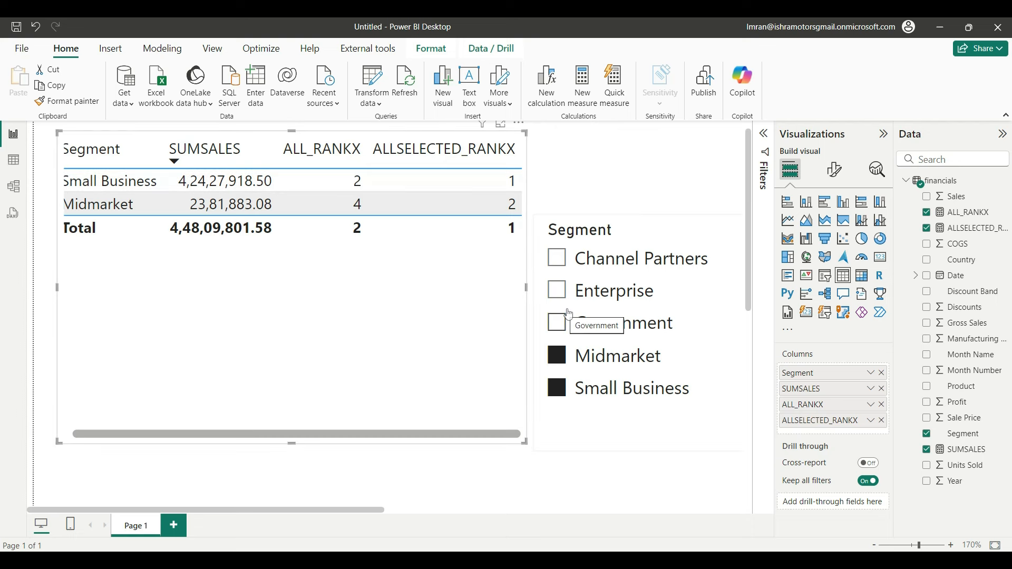
click(557, 356)
drag(466, 434, 498, 438)
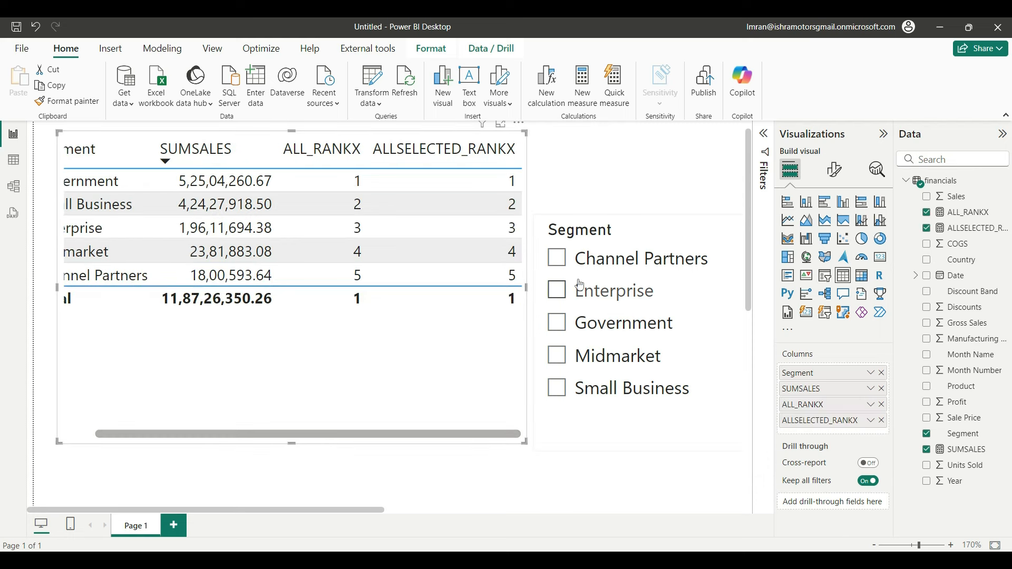
- Filter the table to Channel Partners and Government to compare their ALL_RANKX and ALLSELECTED_RANKX ranks
click(558, 259)
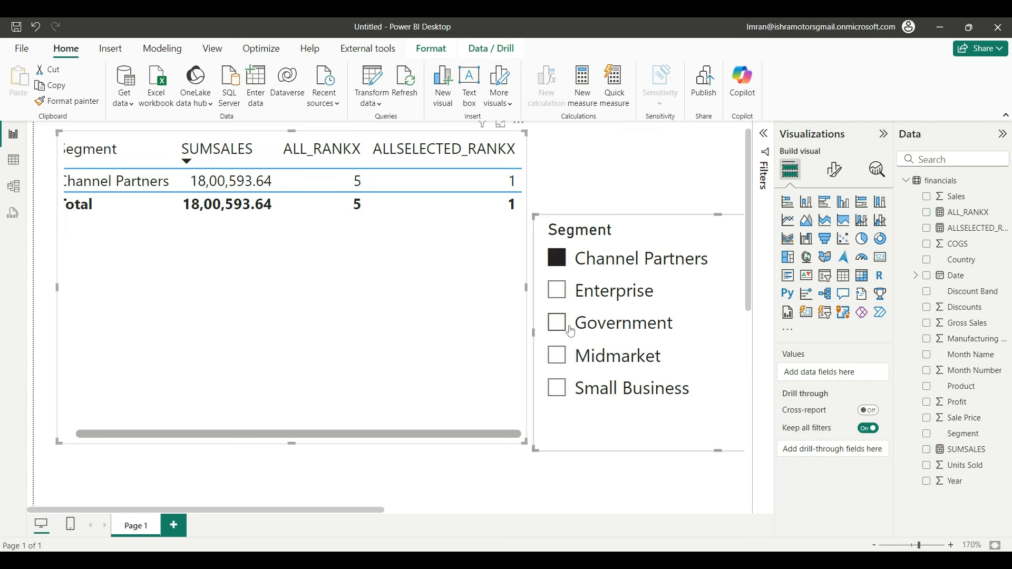
ctrl+click(563, 323)
drag(432, 435, 499, 426)
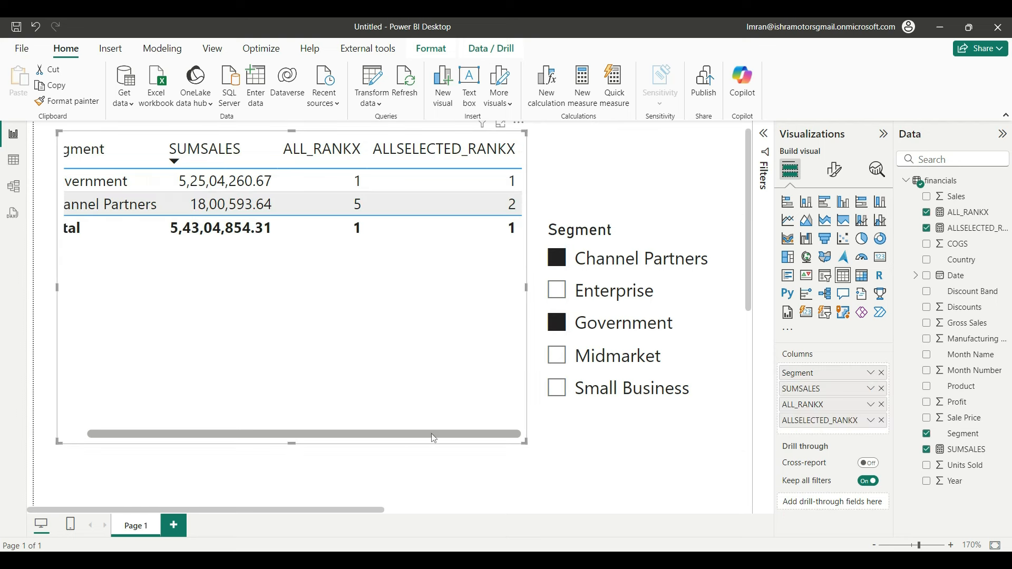